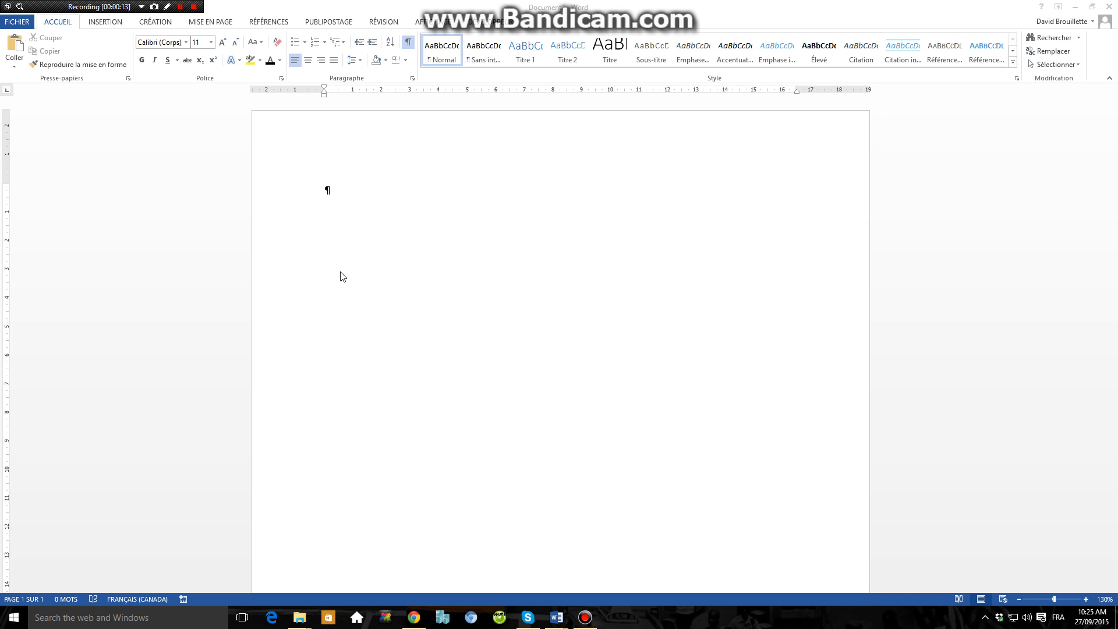
Step: Enter the title "Liste de produit" on the first line and center it
{"action": "left_click", "coordinate": [360, 221]}
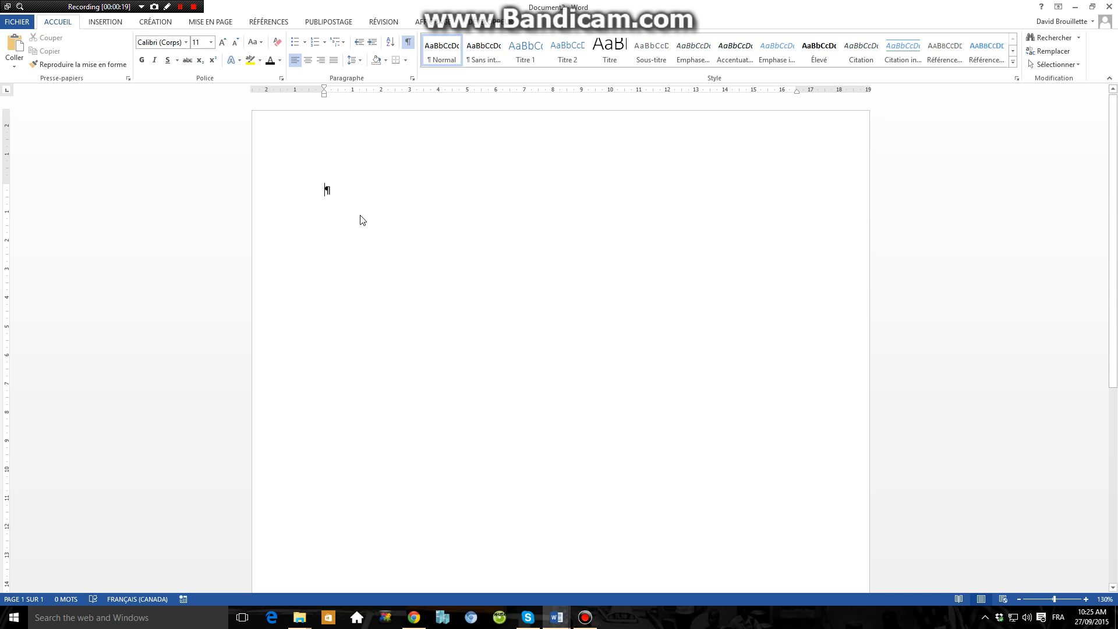
{"action": "type", "text": "List"}
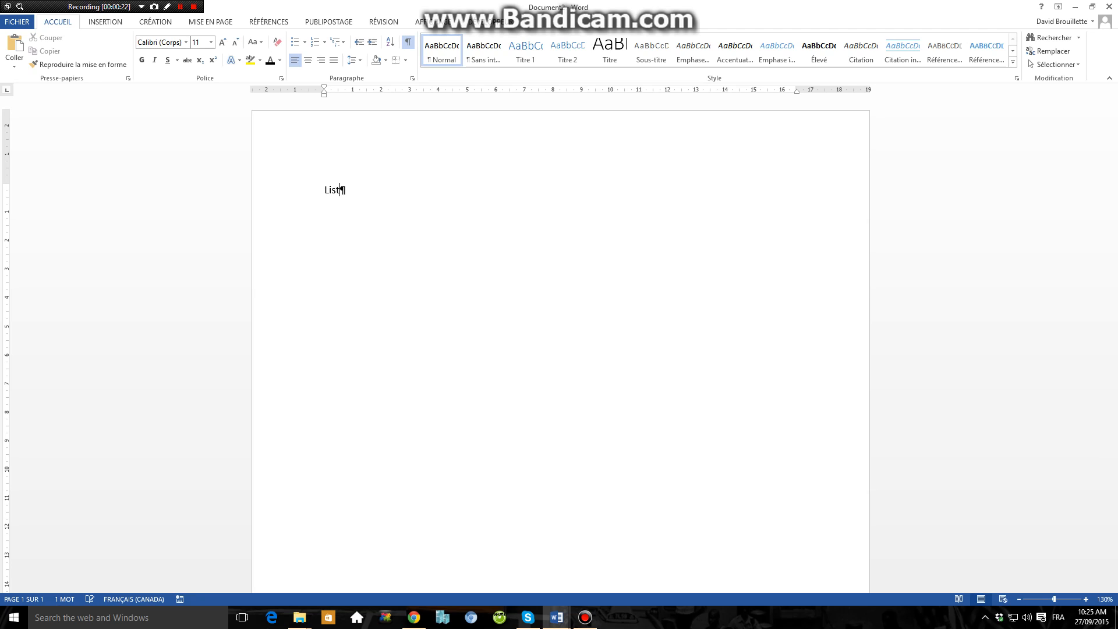
{"action": "type", "text": "e de produit"}
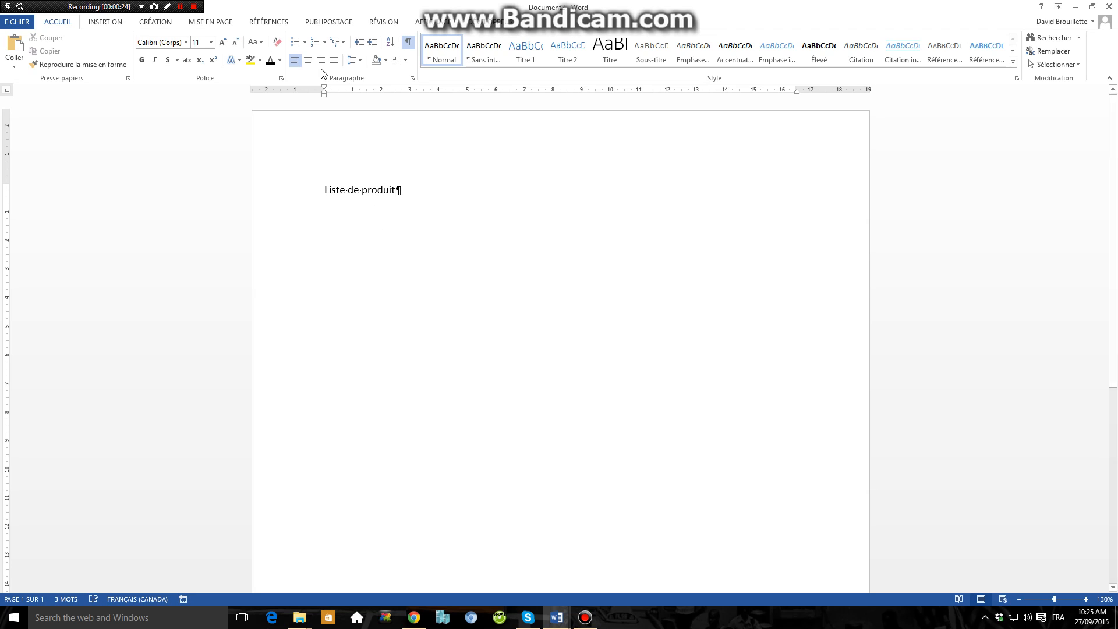
{"action": "left_click", "coordinate": [320, 60]}
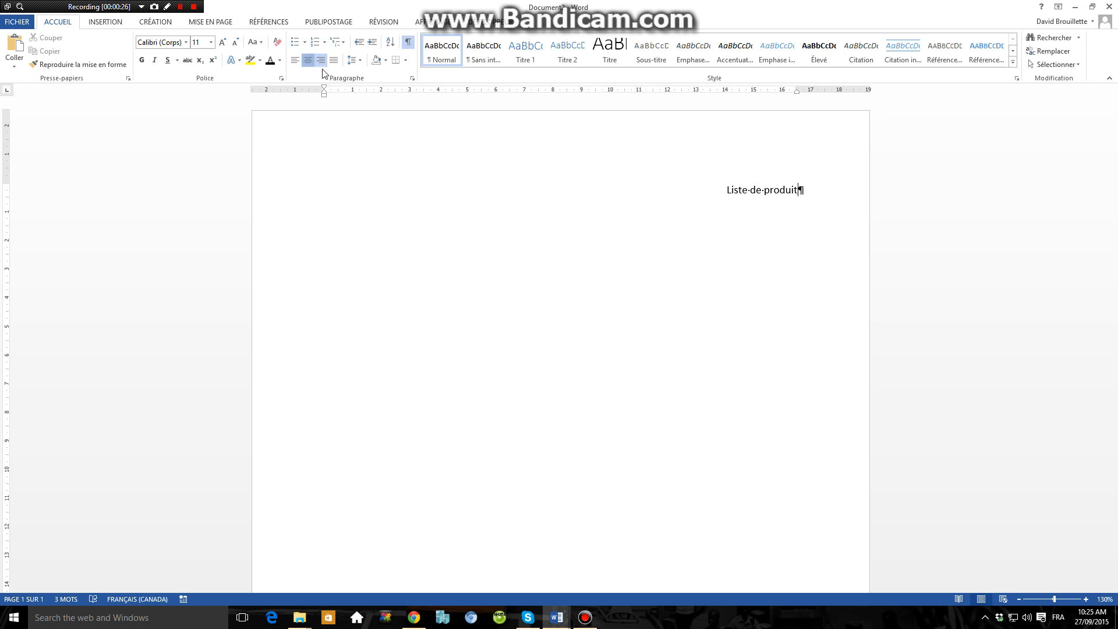
{"action": "left_click", "coordinate": [308, 60]}
Step: Add a left-aligned heading line below the title reading "Nom de produit", "Description" and "Prix"
{"action": "key", "text": "Return"}
{"action": "type", "text": "No"}
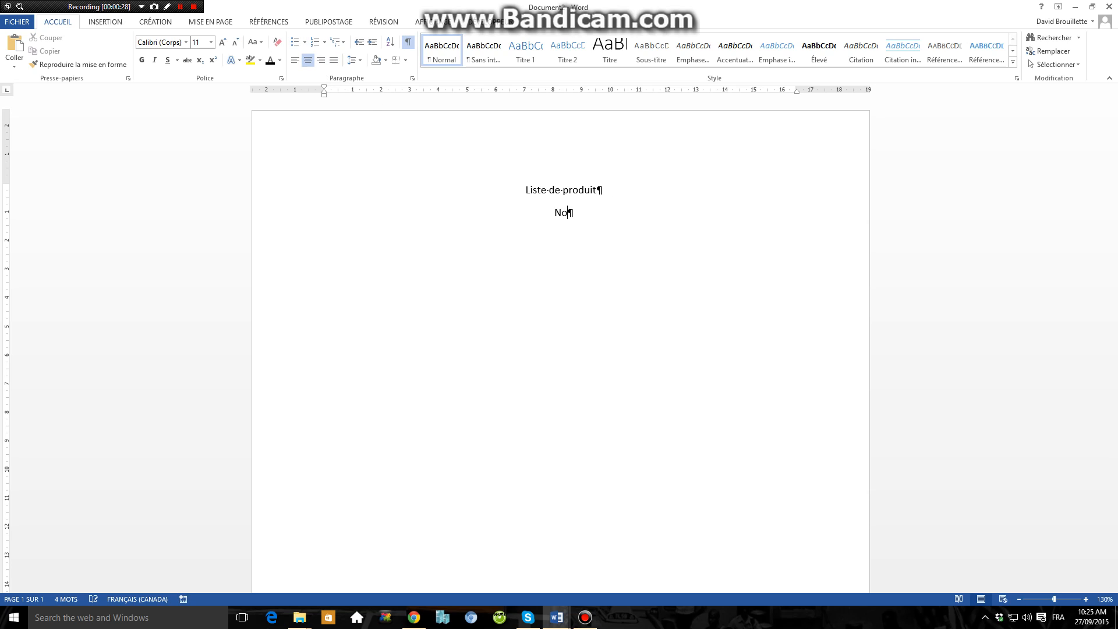
{"action": "type", "text": "m de produit"}
{"action": "left_click", "coordinate": [294, 60]}
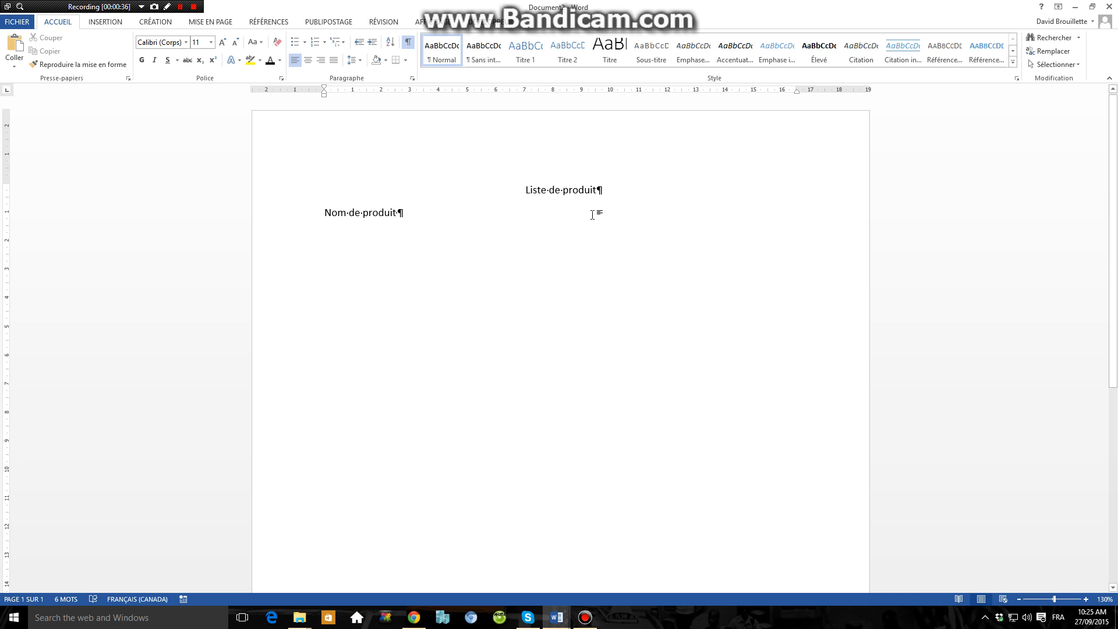
{"action": "type", "text": "Descriot"}
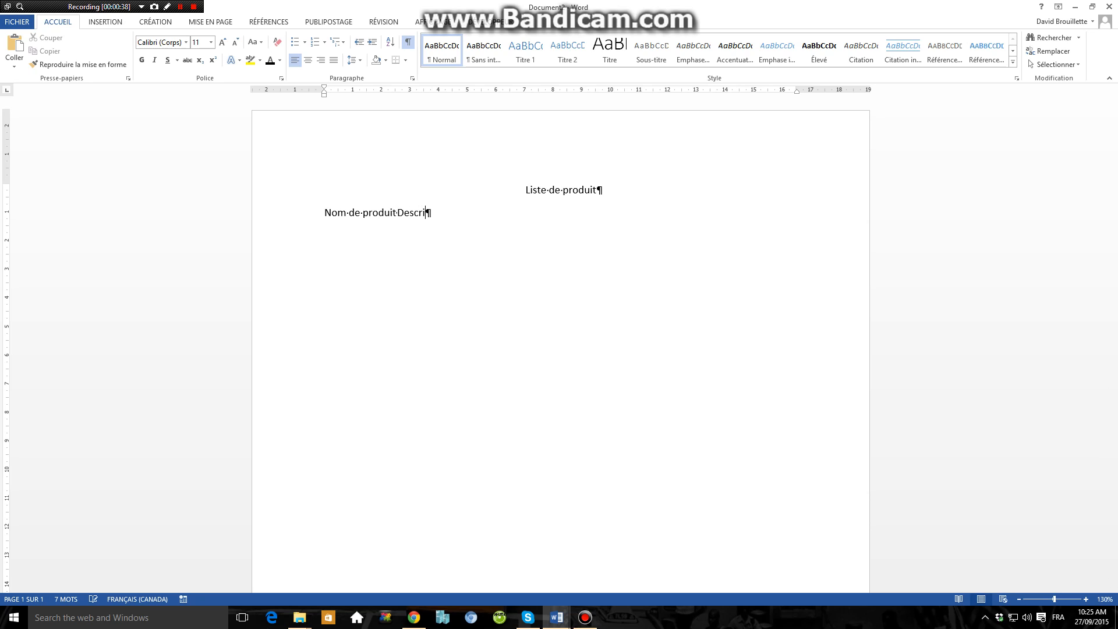
{"action": "key", "text": "BackSpace"}
{"action": "key", "text": "BackSpace"}
{"action": "type", "text": "ption Prix"}
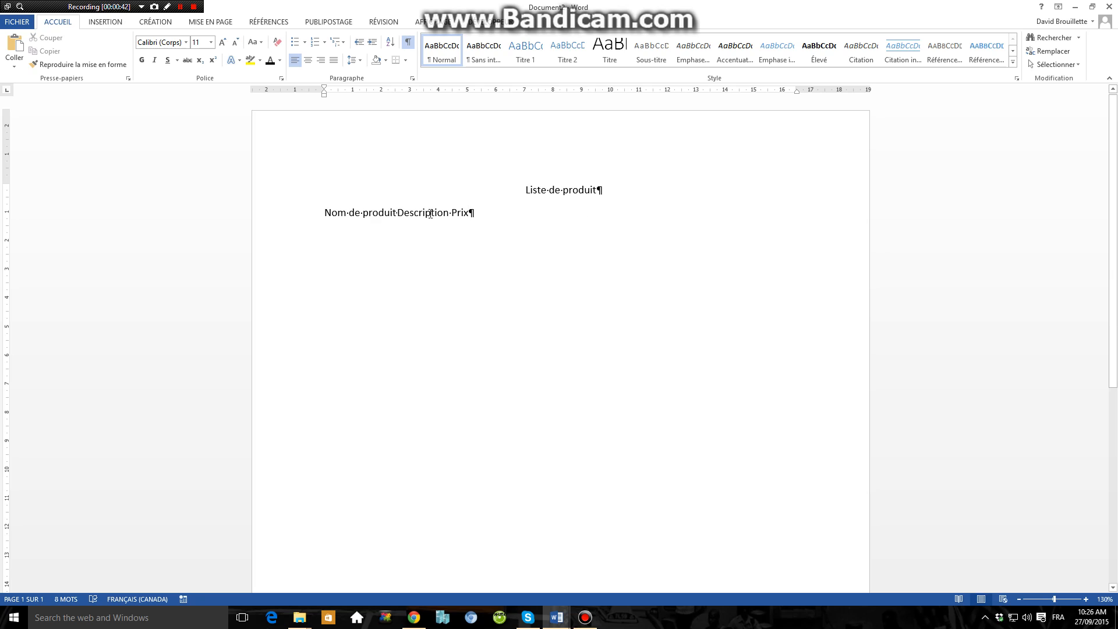
Step: Spread the three headings across the line with runs of spaces before "Description" and before "Prix"
{"action": "left_click", "coordinate": [397, 213]}
{"action": "type", "text": "......................................"}
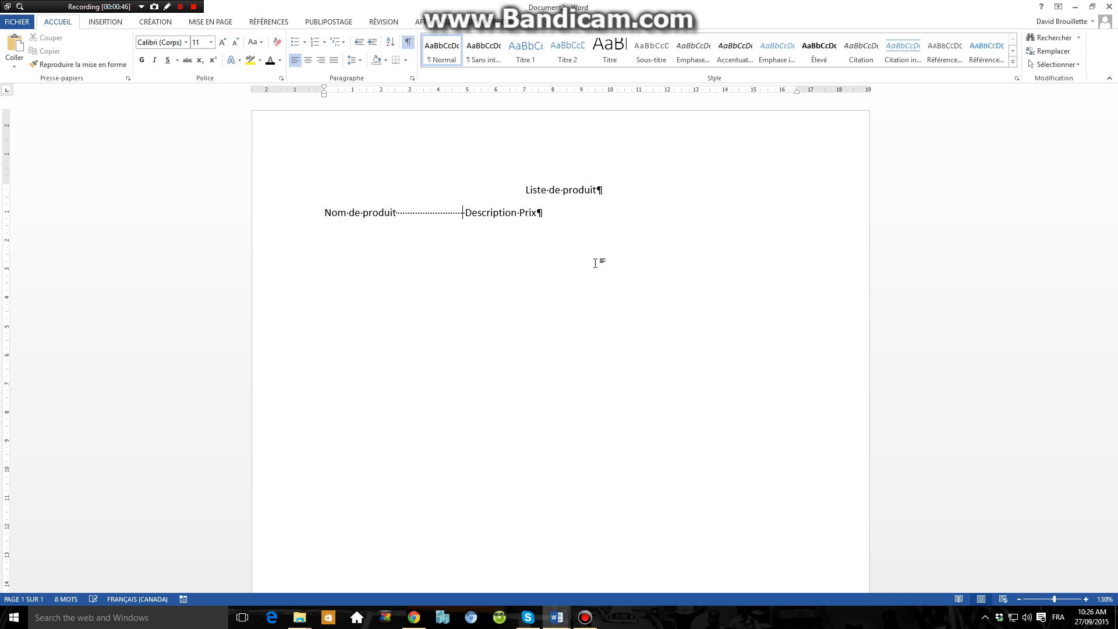
{"action": "type", "text": "....Description"}
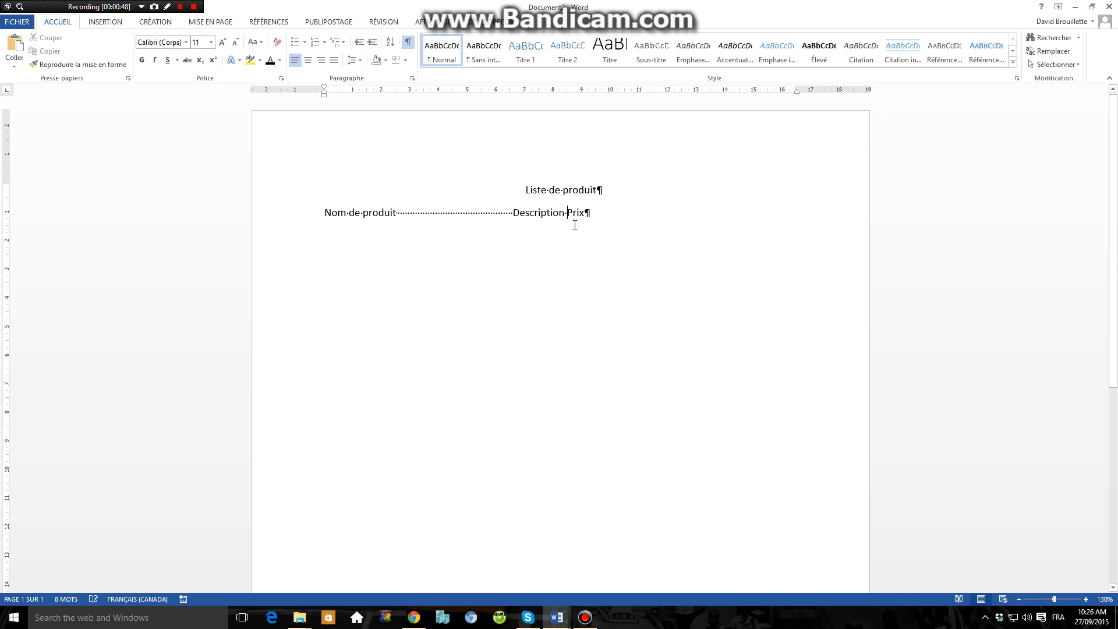
{"action": "type", "text": ".............................."}
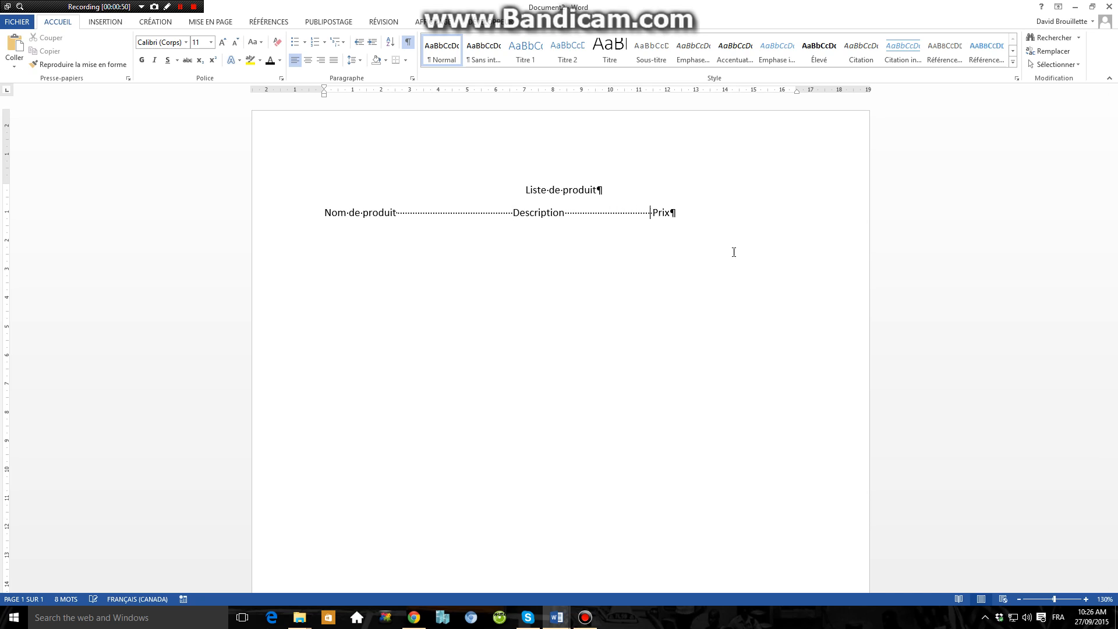
{"action": "type", "text": "..................................."}
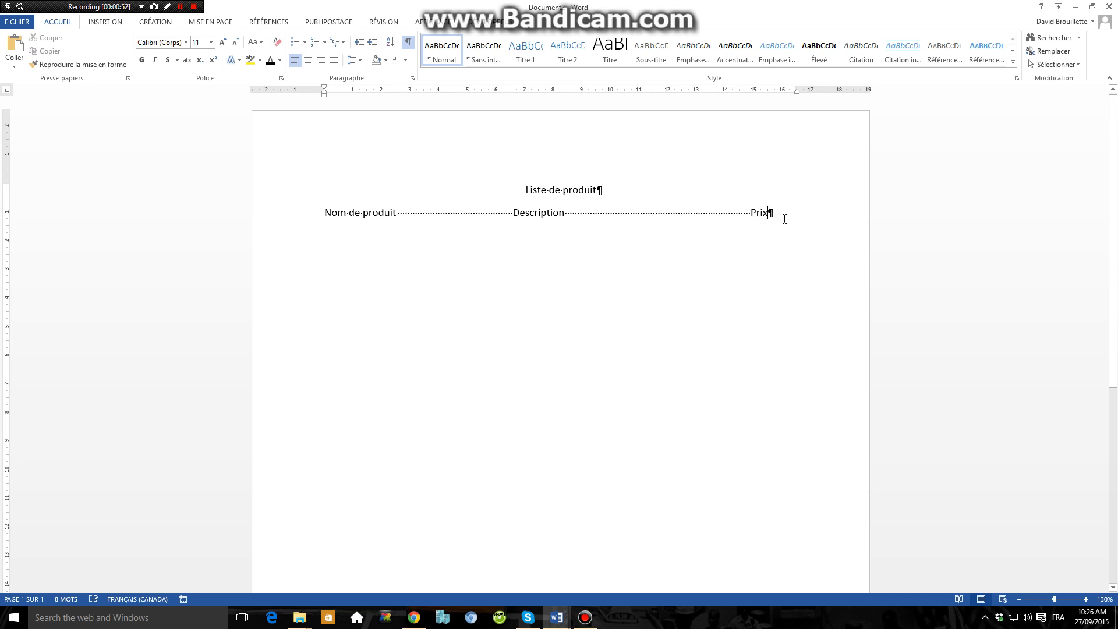
Step: Add a test row below the headings with "Fsdfsfd" and "dkshfskdjfsh", using spaces to reach the Description column
{"action": "key", "text": "Return"}
{"action": "type", "text": "fsdfsfd ......................"}
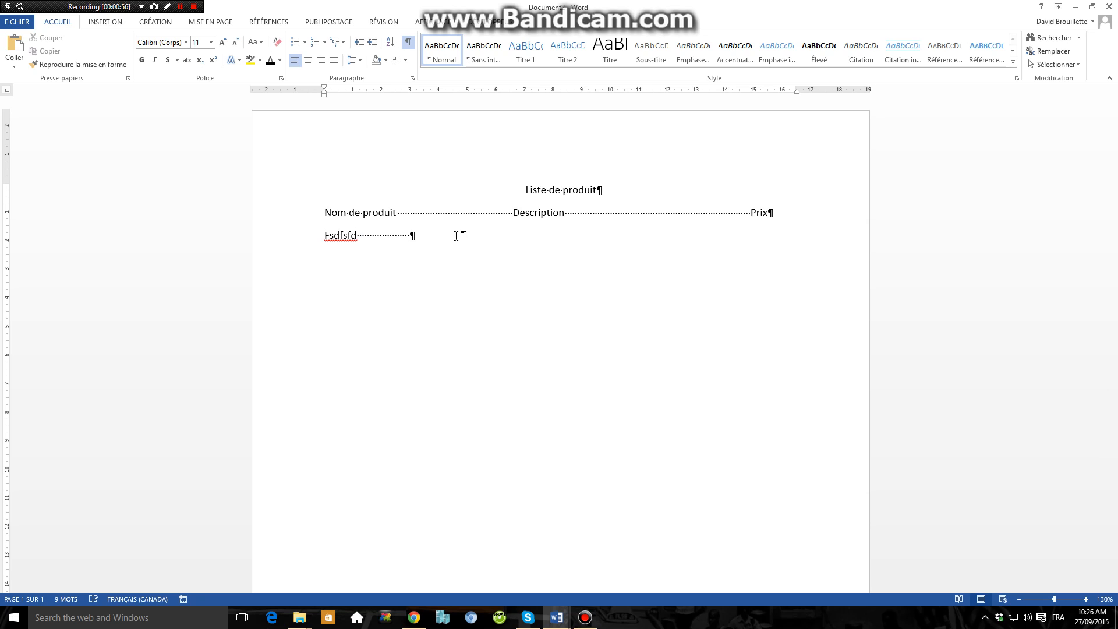
{"action": "type", "text": "..............................."}
{"action": "key", "text": "BackSpace"}
{"action": "key", "text": "BackSpace"}
{"action": "key", "text": "BackSpace"}
{"action": "key", "text": "BackSpace"}
{"action": "type", "text": "dkshfskdjfsh"}
Step: Try spacing the test row toward the Prix column, then clear everything after "Fsdfsfd"
{"action": "key", "text": "Tab"}
{"action": "key", "text": "Tab"}
{"action": "key", "text": "Tab"}
{"action": "key", "text": "Tab"}
{"action": "key", "text": "Tab"}
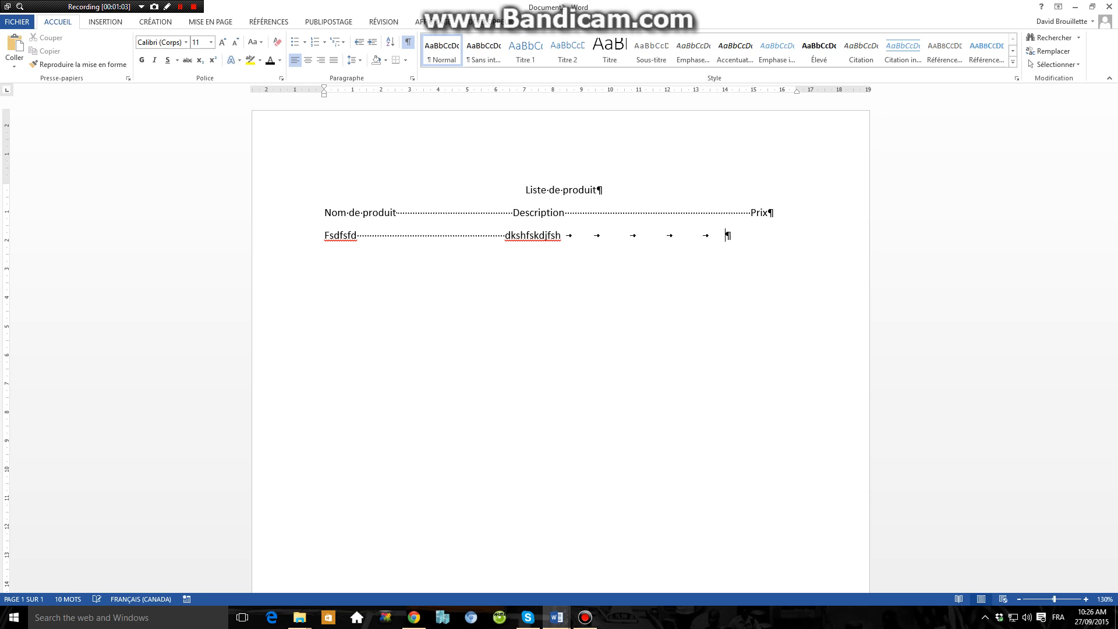
{"action": "key", "text": "BackSpace"}
{"action": "key", "text": "BackSpace"}
{"action": "key", "text": "BackSpace"}
{"action": "key", "text": "BackSpace"}
{"action": "key", "text": "BackSpace"}
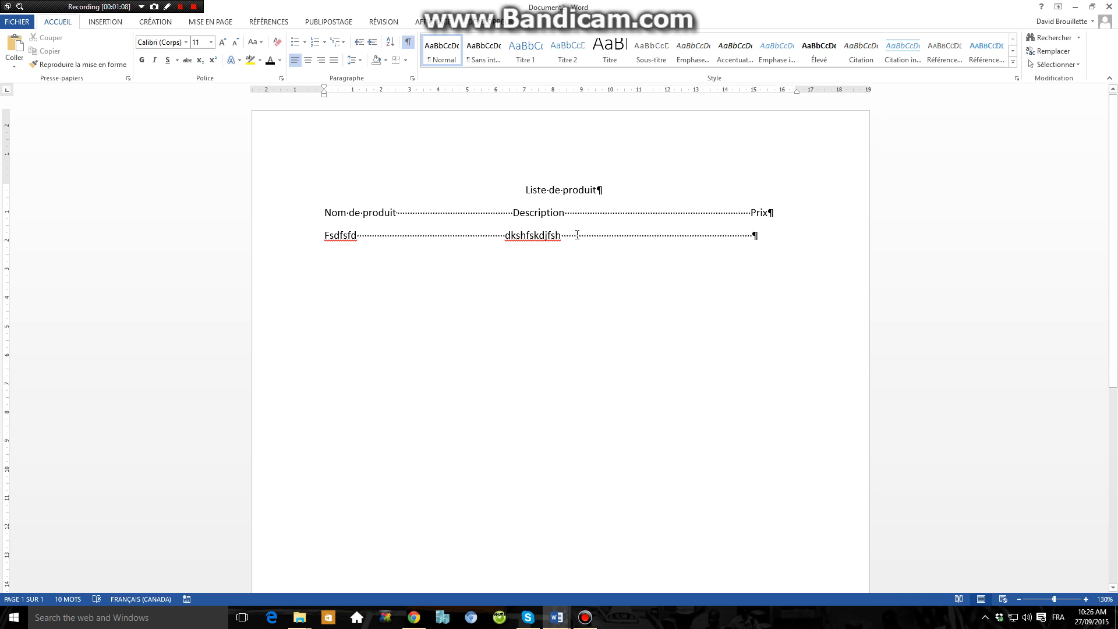
{"action": "left_click_drag", "start_coordinate": [775, 241], "coordinate": [363, 236]}
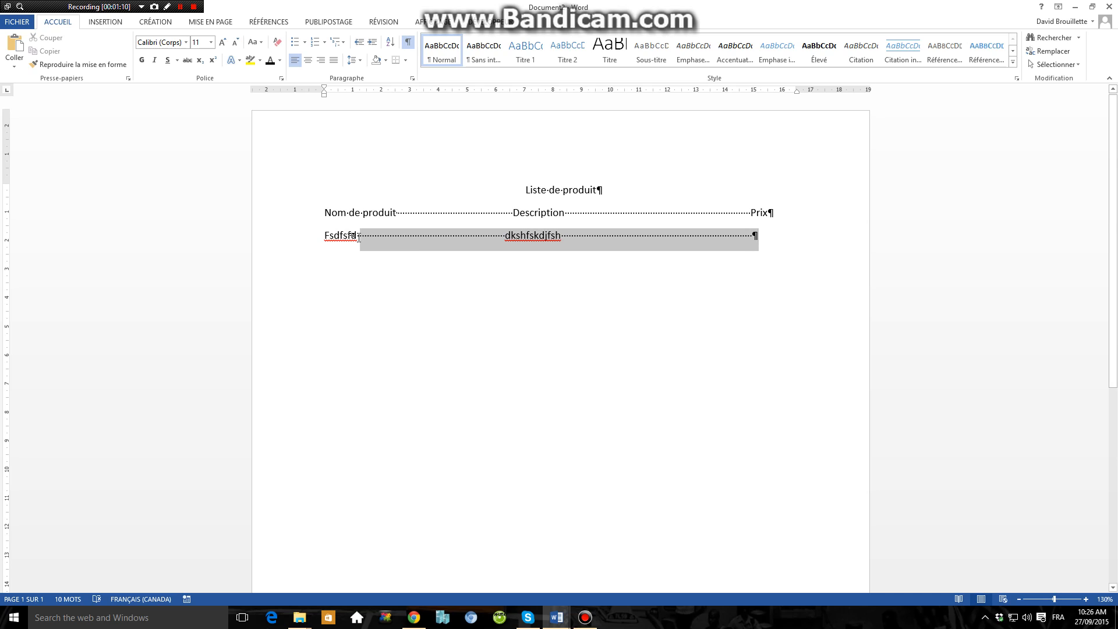
{"action": "key", "text": "Delete"}
{"action": "key", "text": "BackSpace"}
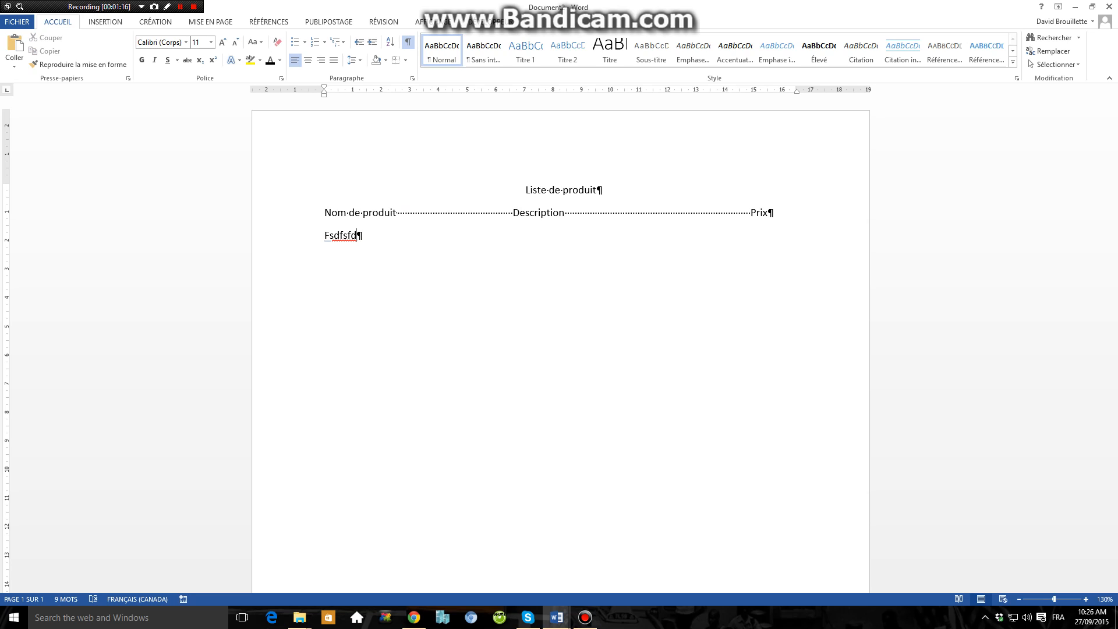
Step: Use default tabs to place "khkhkhkh" under Description and "kjh" under Prix in the test row
{"action": "key", "text": "Tab"}
{"action": "key", "text": "Tab"}
{"action": "key", "text": "Tab"}
{"action": "key", "text": "Tab"}
{"action": "key", "text": "Tab"}
{"action": "type", "text": "khkhkhkh"}
{"action": "key", "text": "Tab"}
{"action": "key", "text": "Tab"}
{"action": "key", "text": "Tab"}
{"action": "key", "text": "Tab"}
{"action": "key", "text": "Tab"}
{"action": "key", "text": "Tab"}
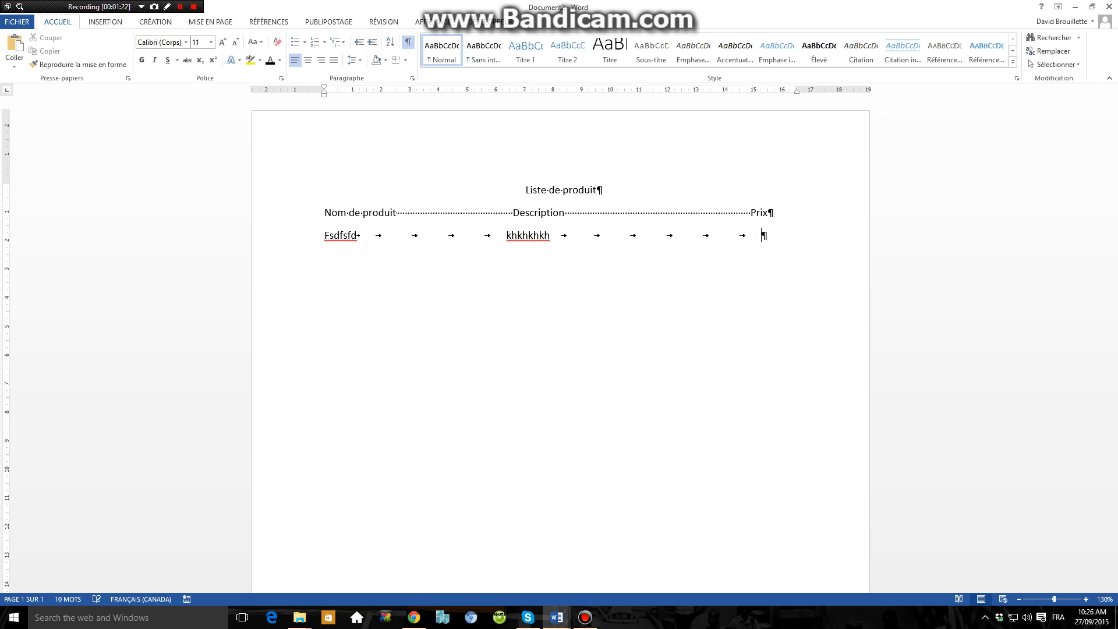
{"action": "type", "text": "kjhkjhkjh"}
{"action": "key", "text": "BackSpace"}
{"action": "key", "text": "BackSpace"}
{"action": "key", "text": "BackSpace"}
{"action": "key", "text": "BackSpace"}
{"action": "key", "text": "BackSpace"}
{"action": "key", "text": "BackSpace"}
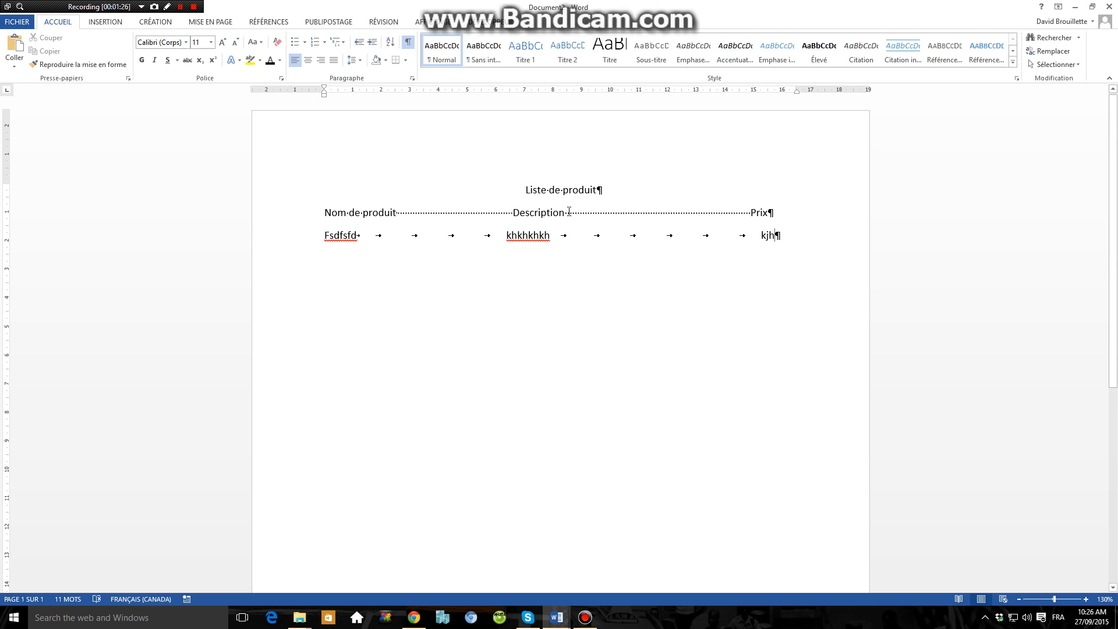
Step: Remove the tabs between the test row's last two entries, then delete the whole row's text
{"action": "left_click_drag", "start_coordinate": [563, 212], "coordinate": [748, 244]}
{"action": "left_click", "coordinate": [302, 235]}
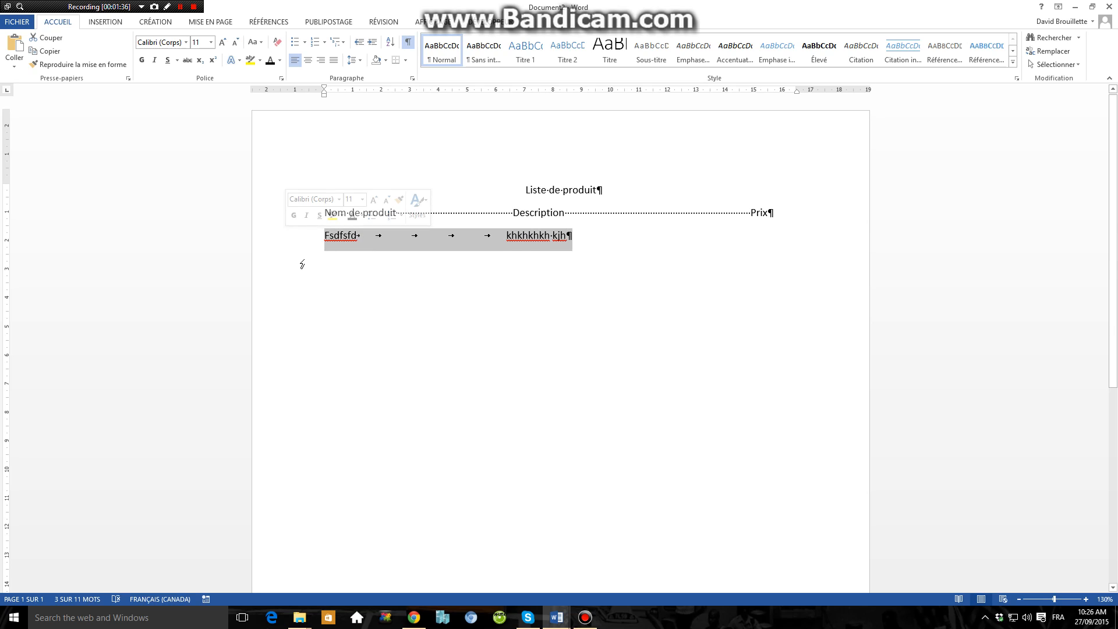
{"action": "key", "text": "Delete"}
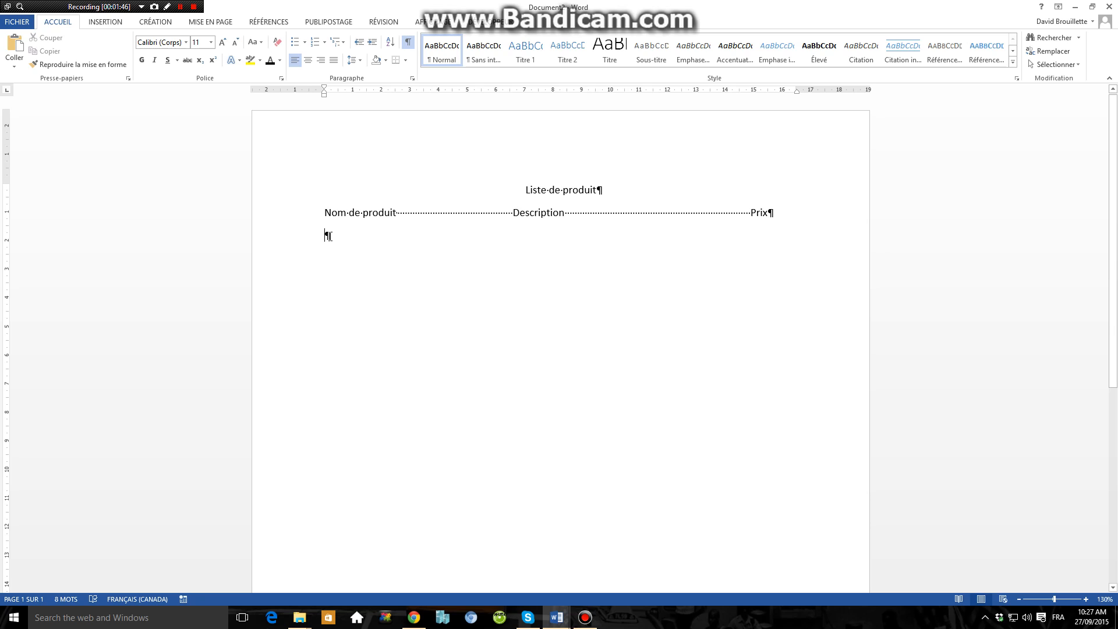
Step: Enter "Pomme" below the headings and tab to a left tab stop at about 6.5 cm, aligned with Description
{"action": "type", "text": "Pomme"}
{"action": "left_click", "coordinate": [517, 91]}
{"action": "key", "text": "Tab"}
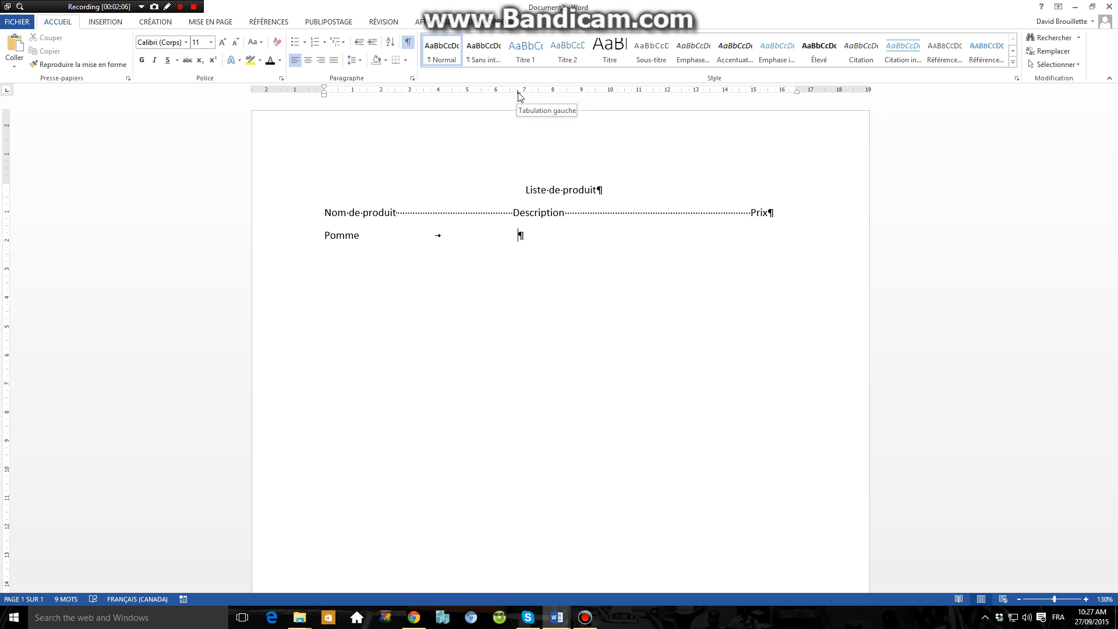
{"action": "left_click_drag", "start_coordinate": [519, 93], "coordinate": [512, 93]}
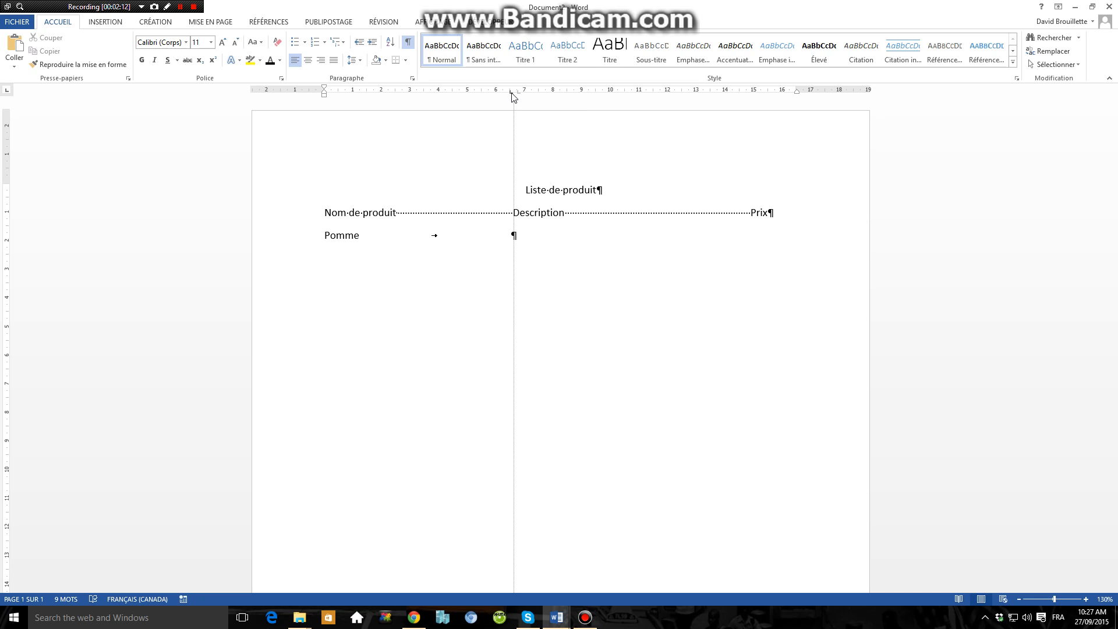
{"action": "left_click_drag", "start_coordinate": [512, 94], "coordinate": [512, 93]}
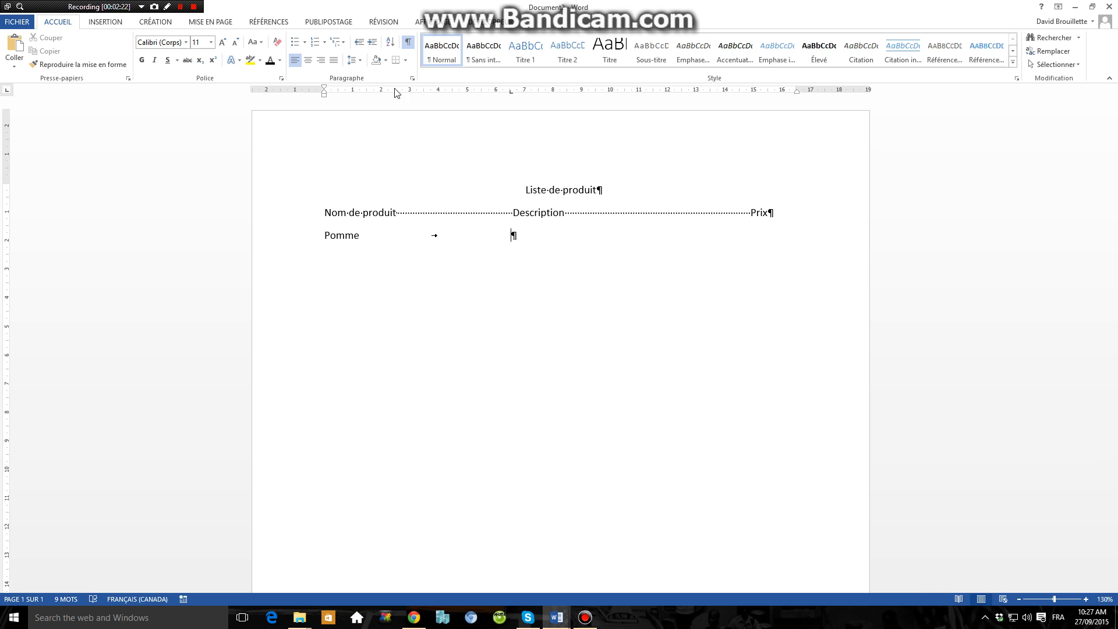
Step: Check the ruler display option and examine the tab spacing on the "Pomme" line
{"action": "left_click", "coordinate": [437, 24]}
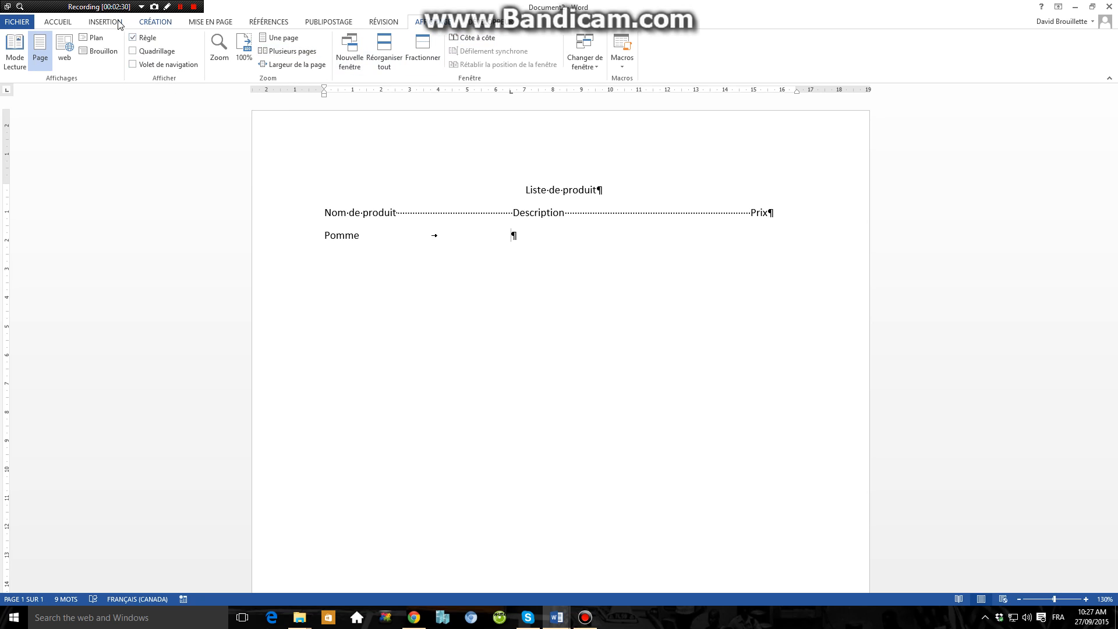
{"action": "left_click", "coordinate": [57, 23]}
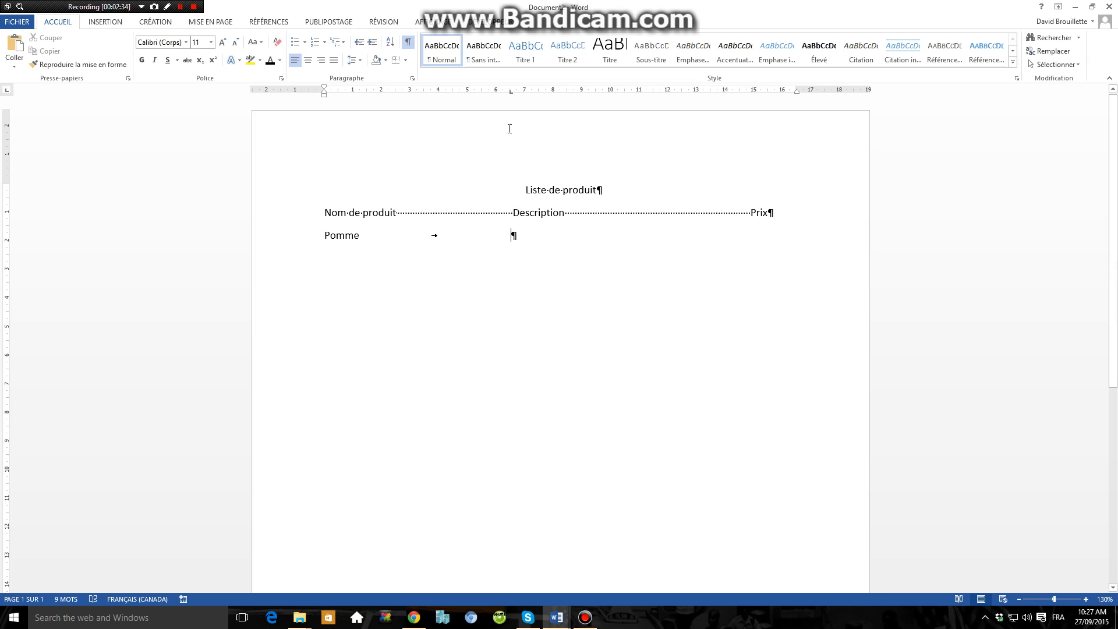
{"action": "left_click_drag", "start_coordinate": [327, 232], "coordinate": [512, 236]}
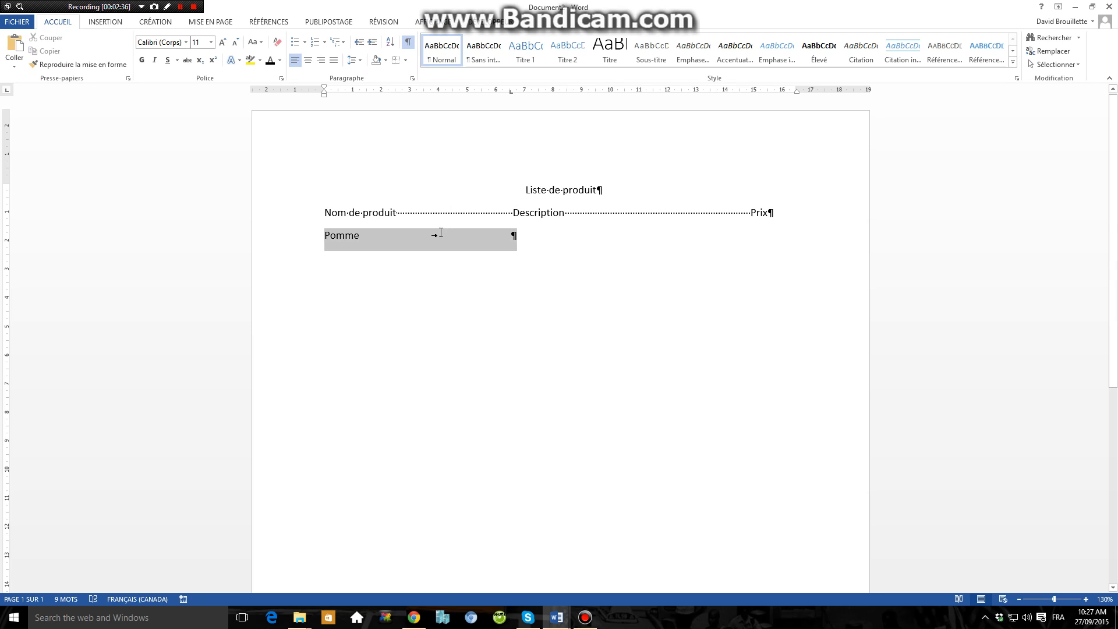
{"action": "left_click", "coordinate": [511, 236]}
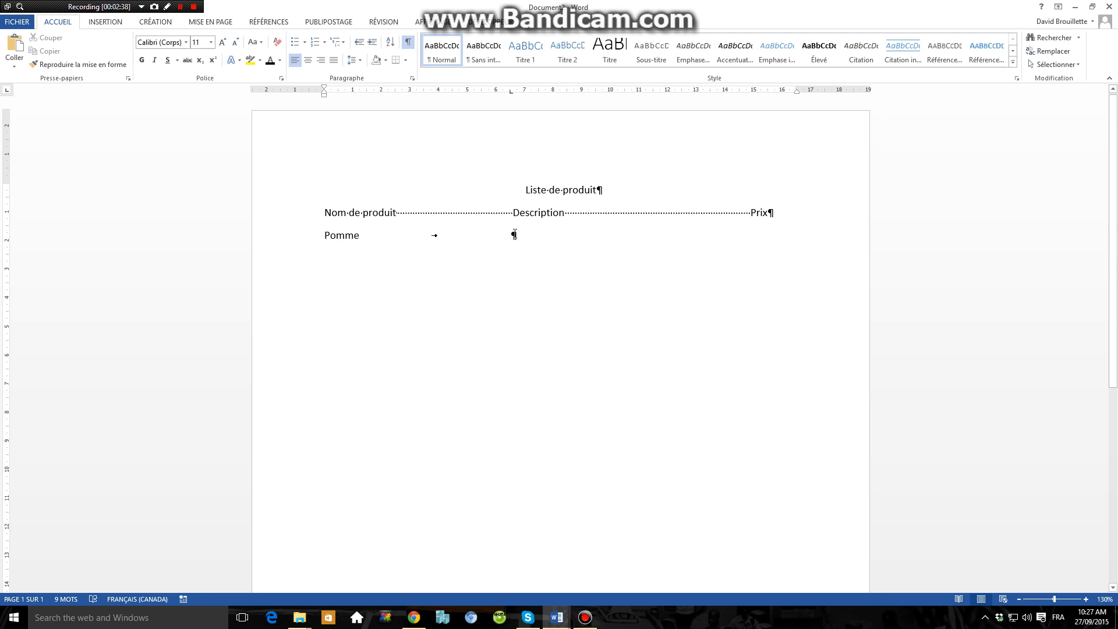
Step: Reinsert the tab after "Pomme" and enter "Pomme du Québec" as its description
{"action": "key", "text": "BackSpace"}
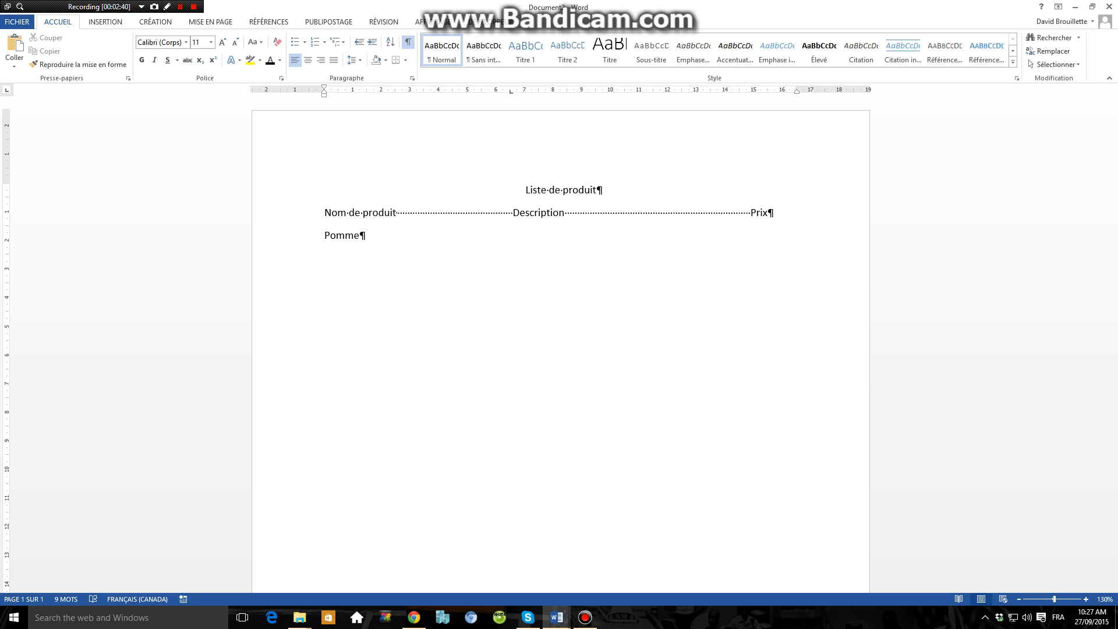
{"action": "key", "text": "Tab"}
{"action": "type", "text": "Pomme du québec"}
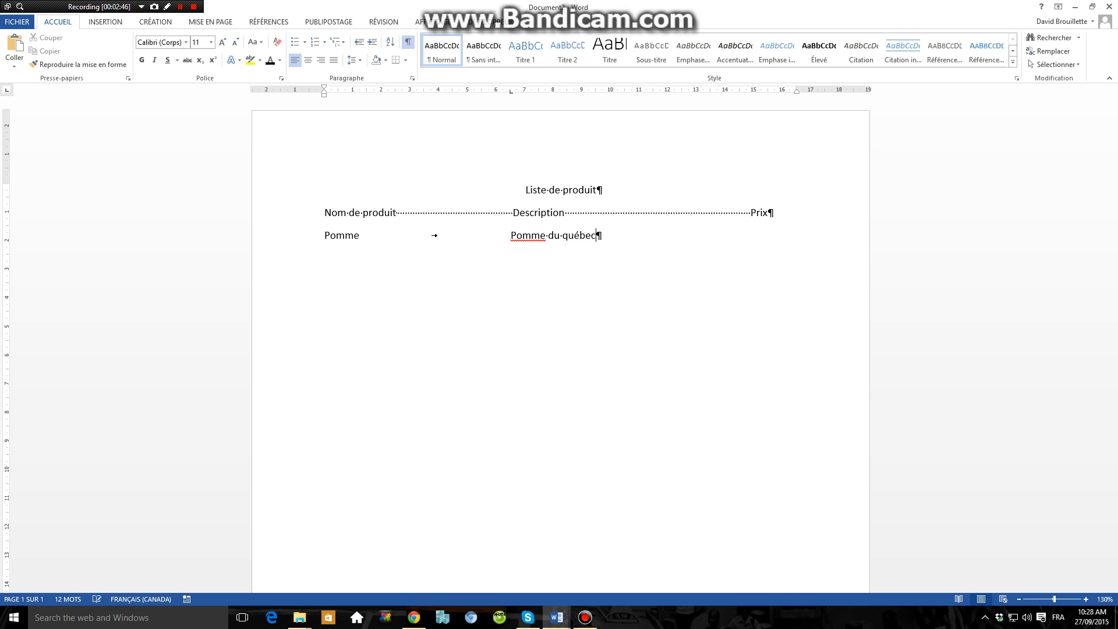
{"action": "key", "text": "BackSpace"}
{"action": "key", "text": "BackSpace"}
{"action": "key", "text": "BackSpace"}
{"action": "key", "text": "BackSpace"}
{"action": "key", "text": "BackSpace"}
{"action": "key", "text": "BackSpace"}
{"action": "type", "text": "Québec"}
Step: Add a left tab stop at about 15 cm under Prix and enter the price 9.99 there
{"action": "left_click_drag", "start_coordinate": [770, 92], "coordinate": [752, 94]}
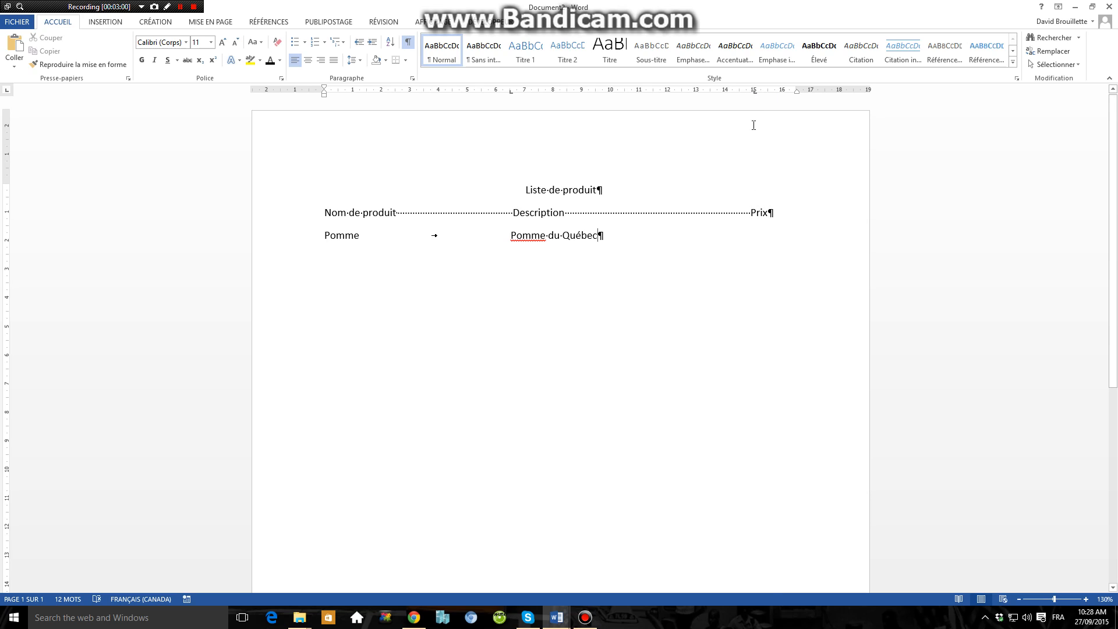
{"action": "key", "text": "Tab"}
{"action": "type", "text": "9.99"}
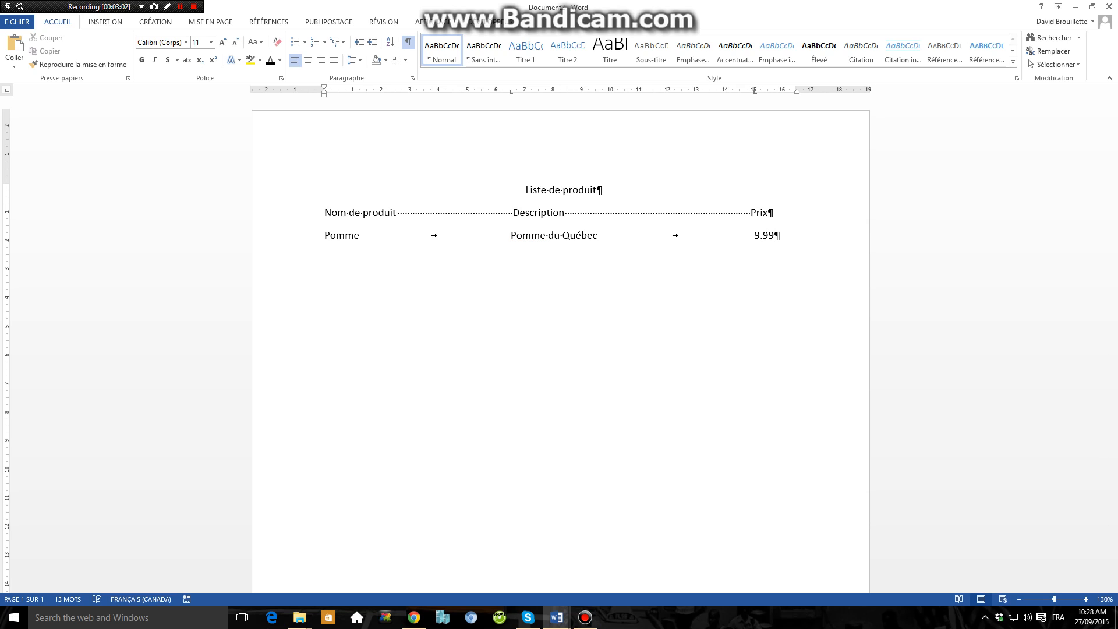
Step: Add a second tabbed row with "Poire", "Poire du Québec" and 9.99, followed by two empty paragraphs
{"action": "key", "text": "Return"}
{"action": "type", "text": "Poire"}
{"action": "key", "text": "Tab"}
{"action": "type", "text": "Poire."}
{"action": "key", "text": "BackSpace"}
{"action": "type", "text": "du Québe"}
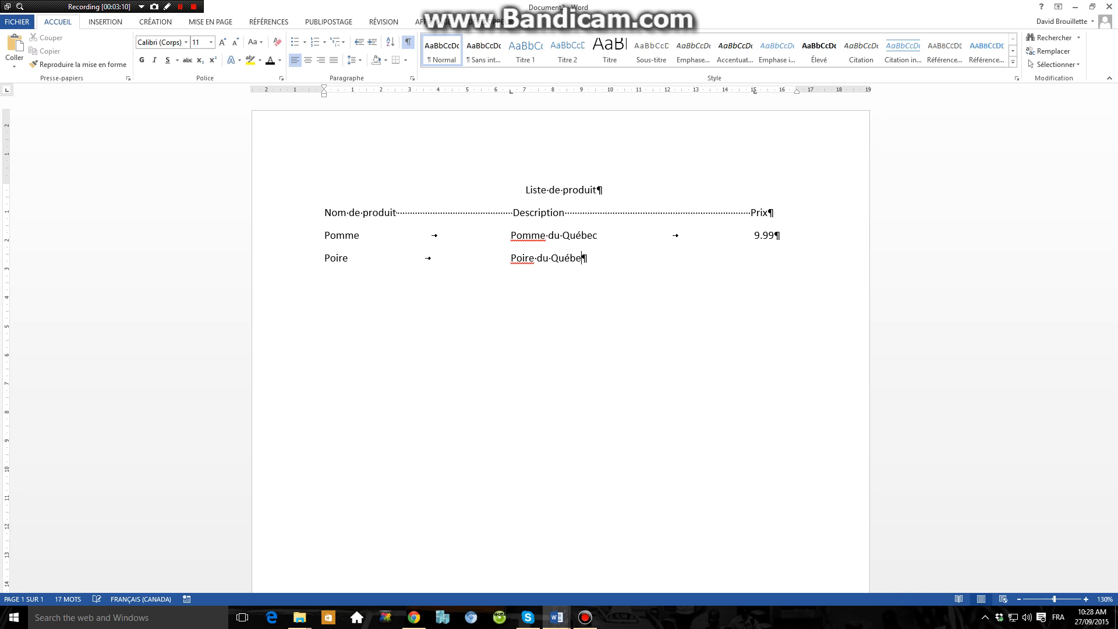
{"action": "type", "text": "c"}
{"action": "key", "text": "Tab"}
{"action": "type", "text": "9.99"}
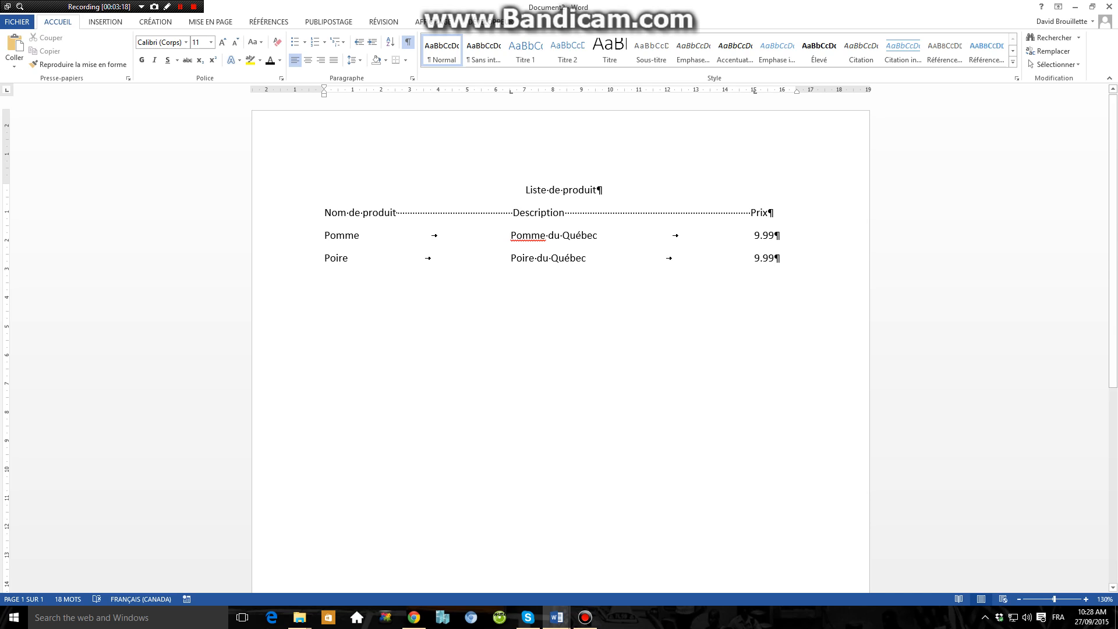
{"action": "key", "text": "Return"}
{"action": "key", "text": "Return"}
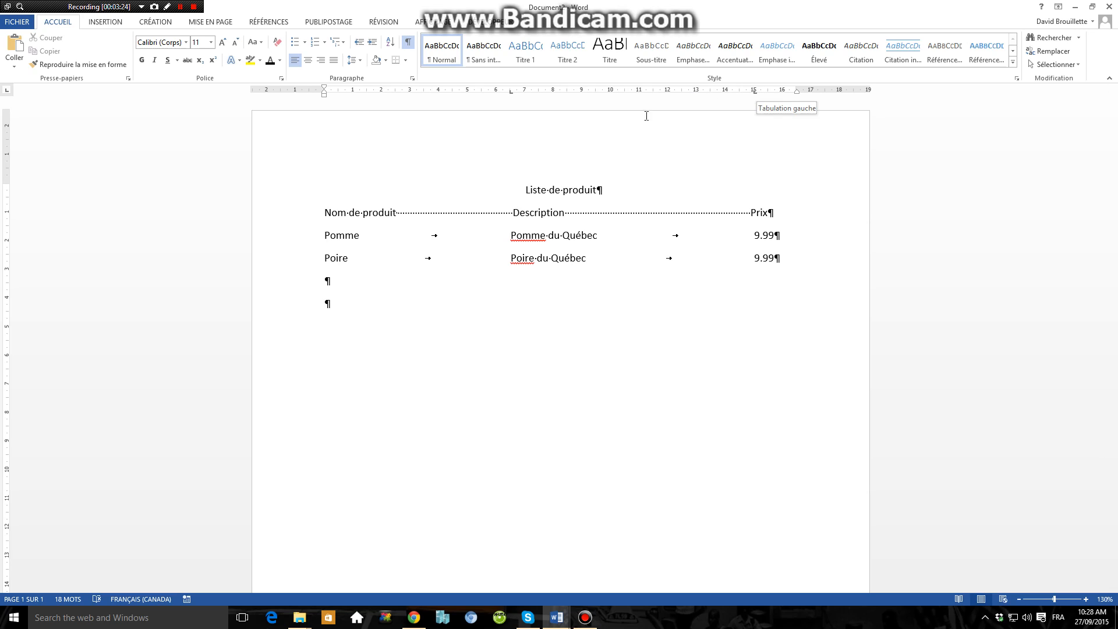
Step: Examine the tab stops of the "Poire" line on the ruler and in the tab settings, including the 15 cm stop
{"action": "left_click_drag", "start_coordinate": [511, 96], "coordinate": [513, 98]}
{"action": "left_click", "coordinate": [754, 92]}
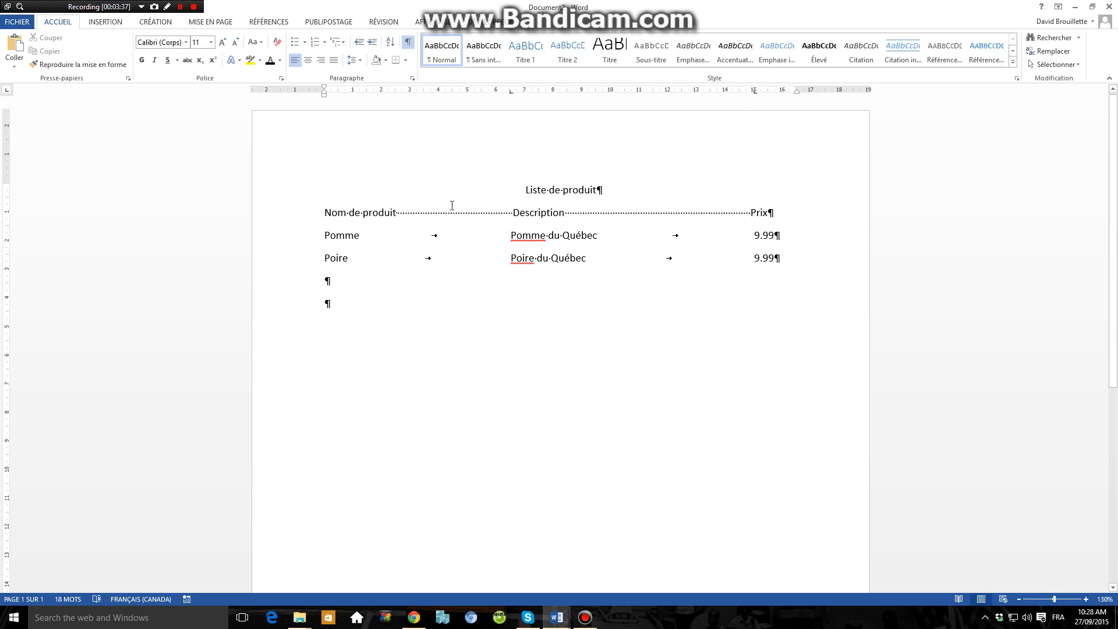
{"action": "left_click", "coordinate": [412, 79]}
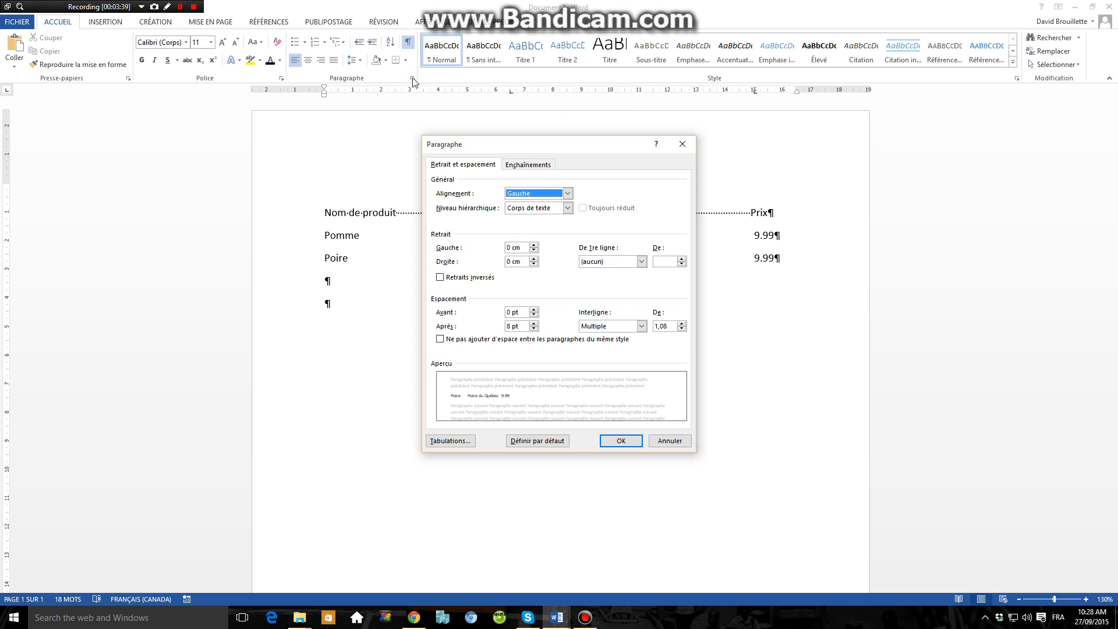
{"action": "left_click", "coordinate": [456, 443]}
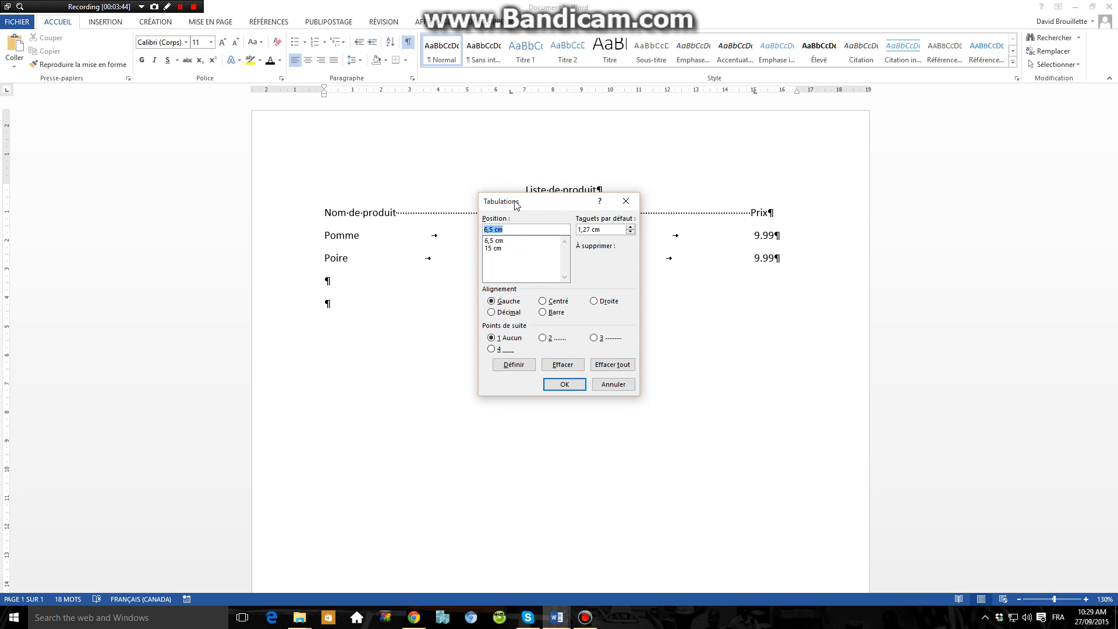
{"action": "left_click_drag", "start_coordinate": [514, 204], "coordinate": [768, 133]}
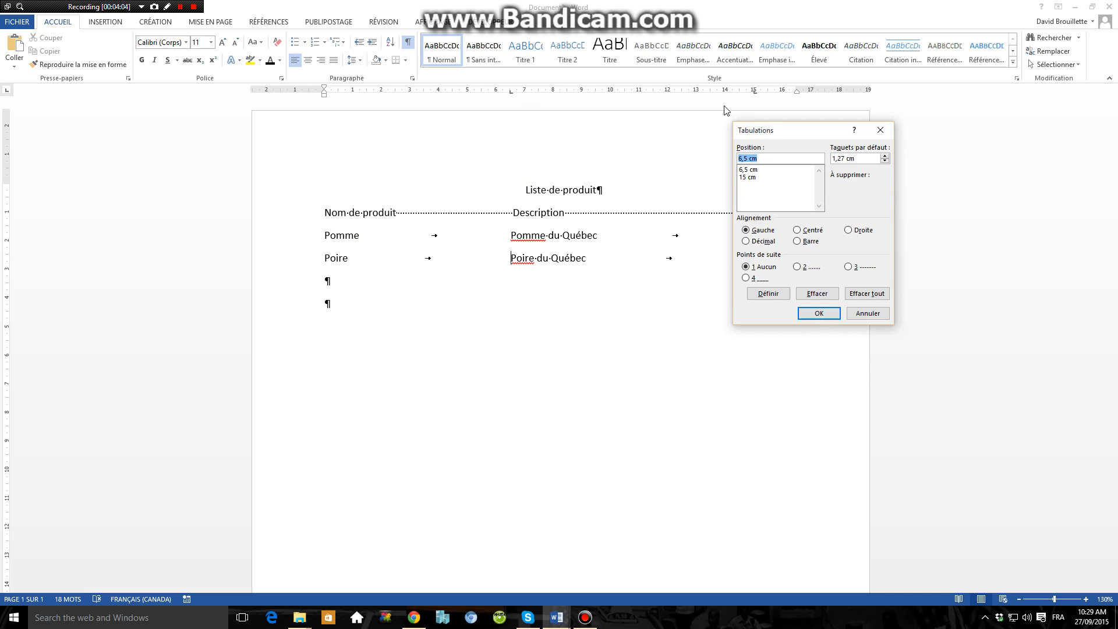
{"action": "left_click", "coordinate": [766, 178]}
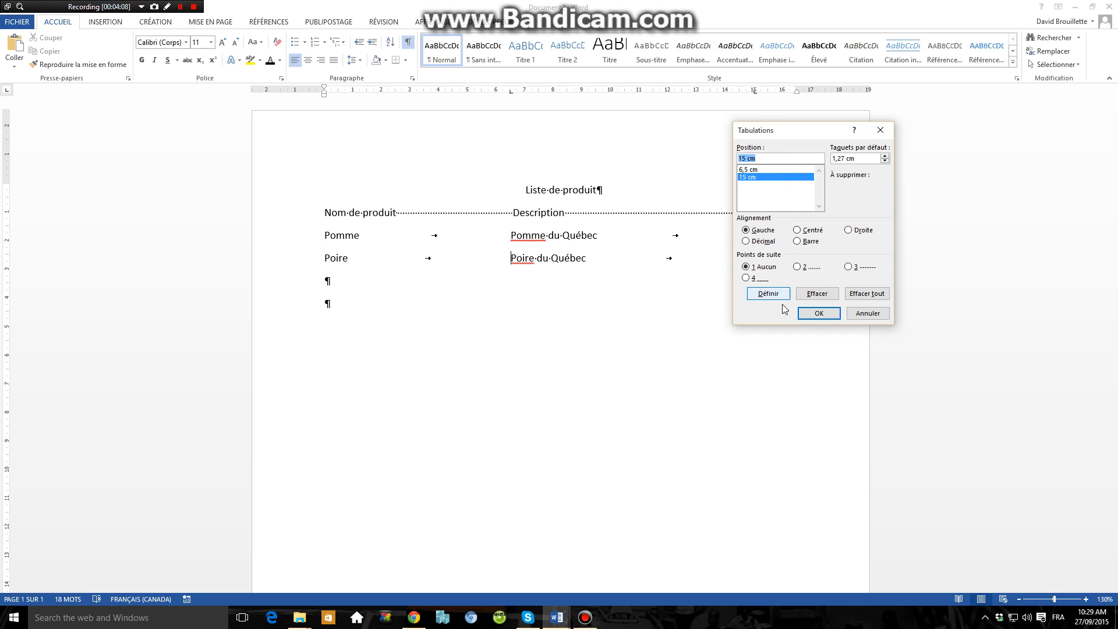
{"action": "left_click", "coordinate": [873, 315]}
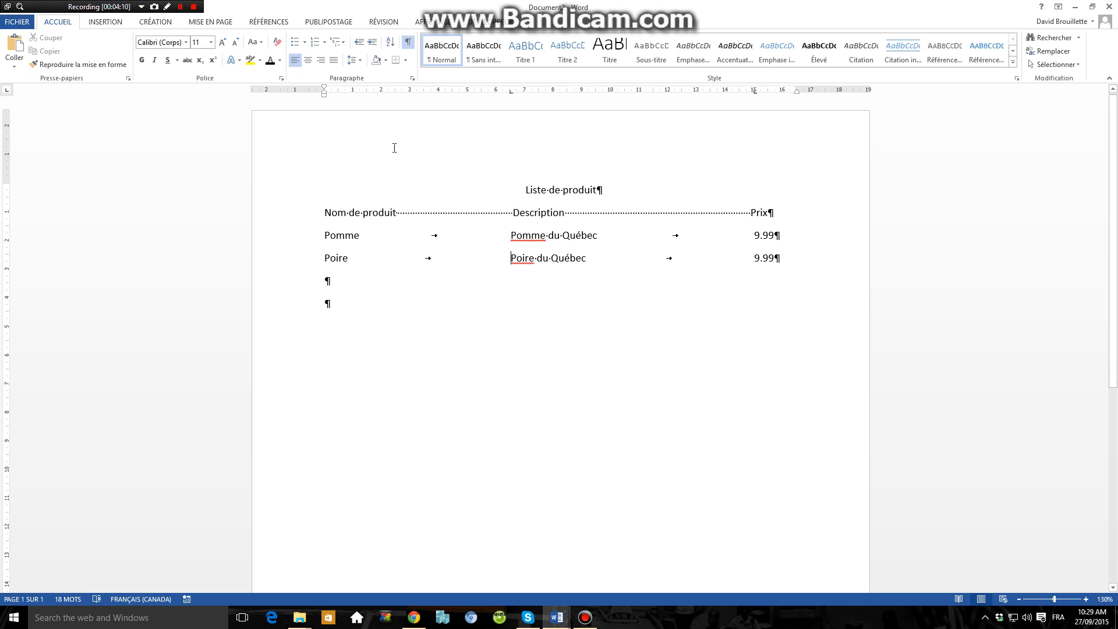
Step: Try to replace the 6,5 cm tab stop on the "Poire" line with one at 7 cm
{"action": "left_click", "coordinate": [412, 78]}
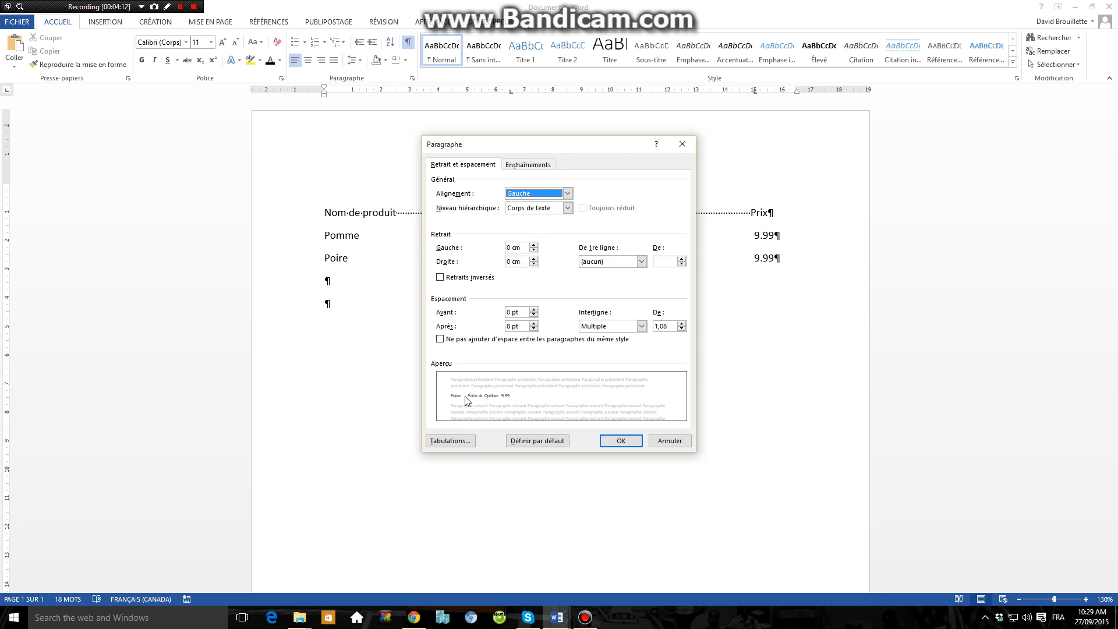
{"action": "left_click", "coordinate": [450, 440]}
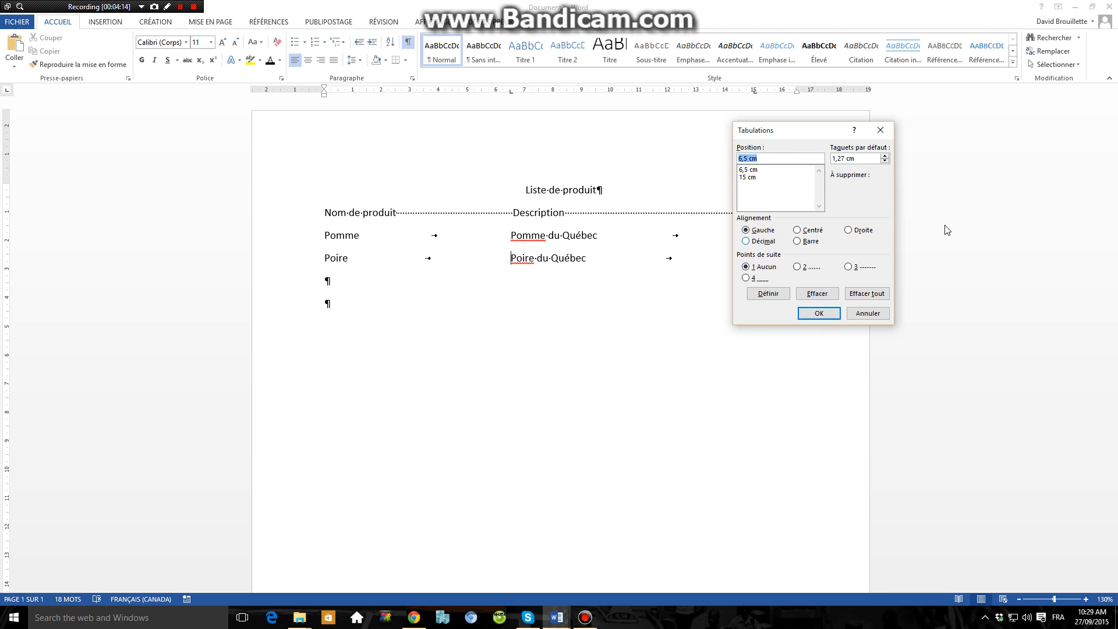
{"action": "left_click", "coordinate": [762, 170]}
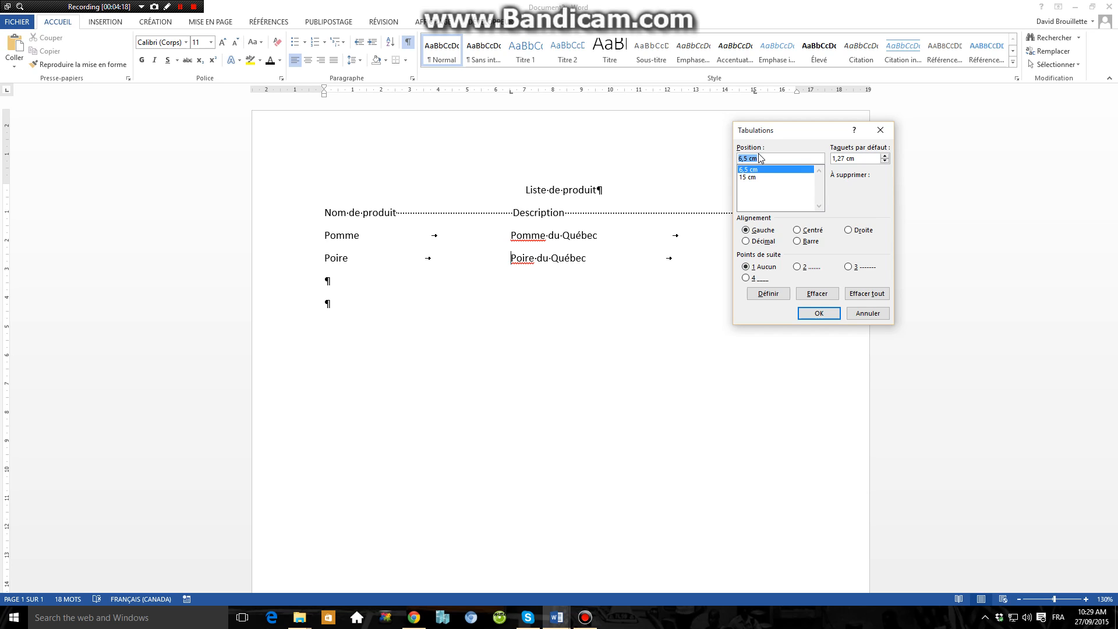
{"action": "type", "text": "7"}
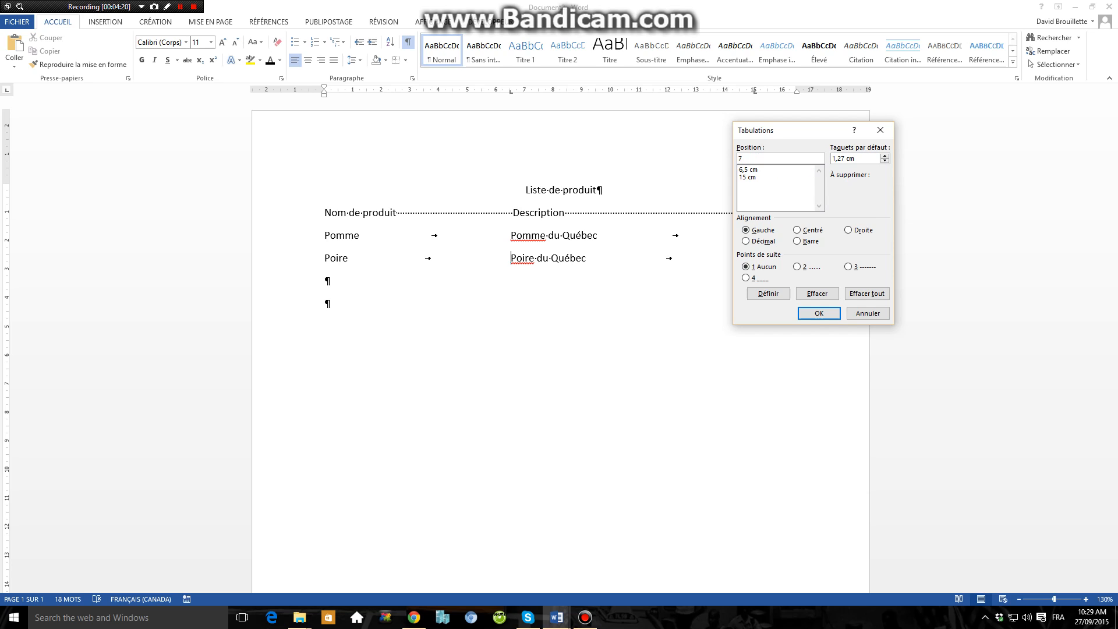
{"action": "left_click", "coordinate": [768, 294]}
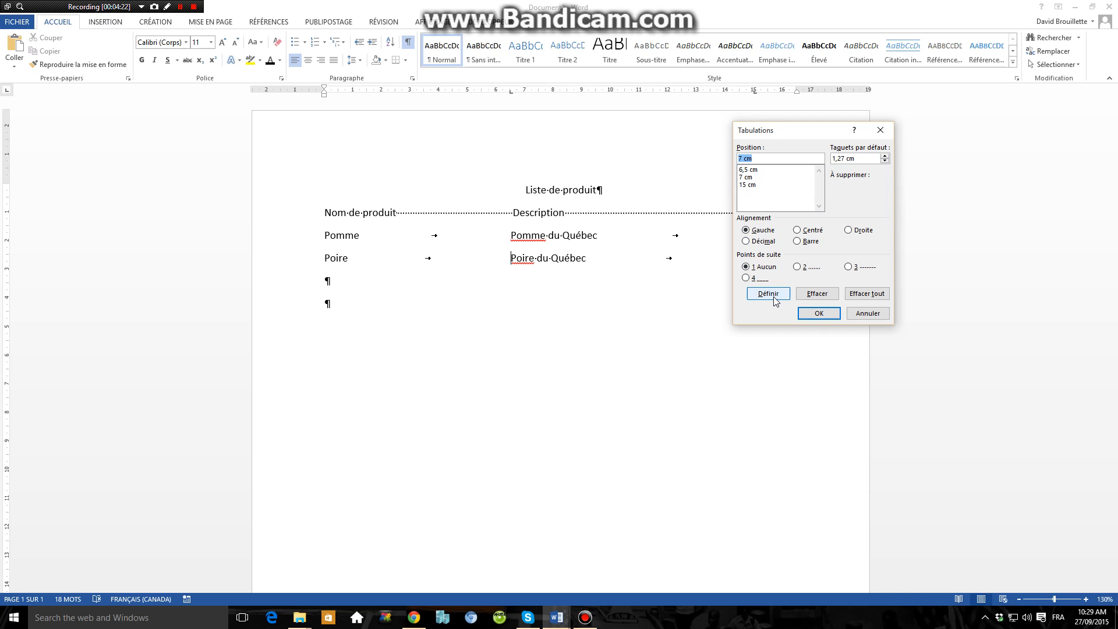
{"action": "left_click", "coordinate": [818, 293]}
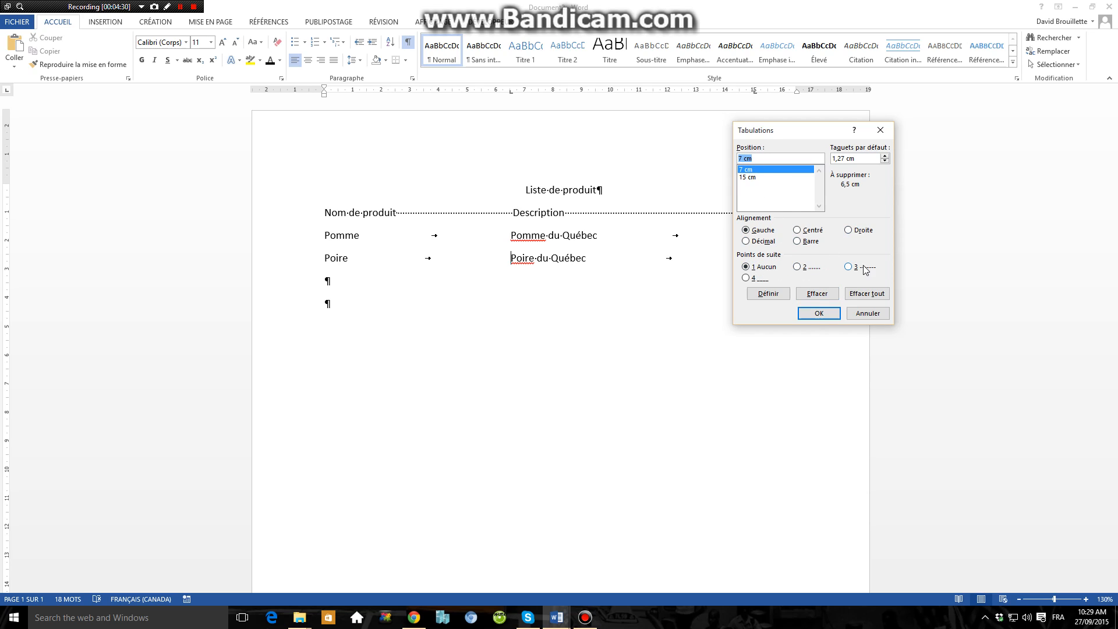
{"action": "left_click", "coordinate": [825, 313]}
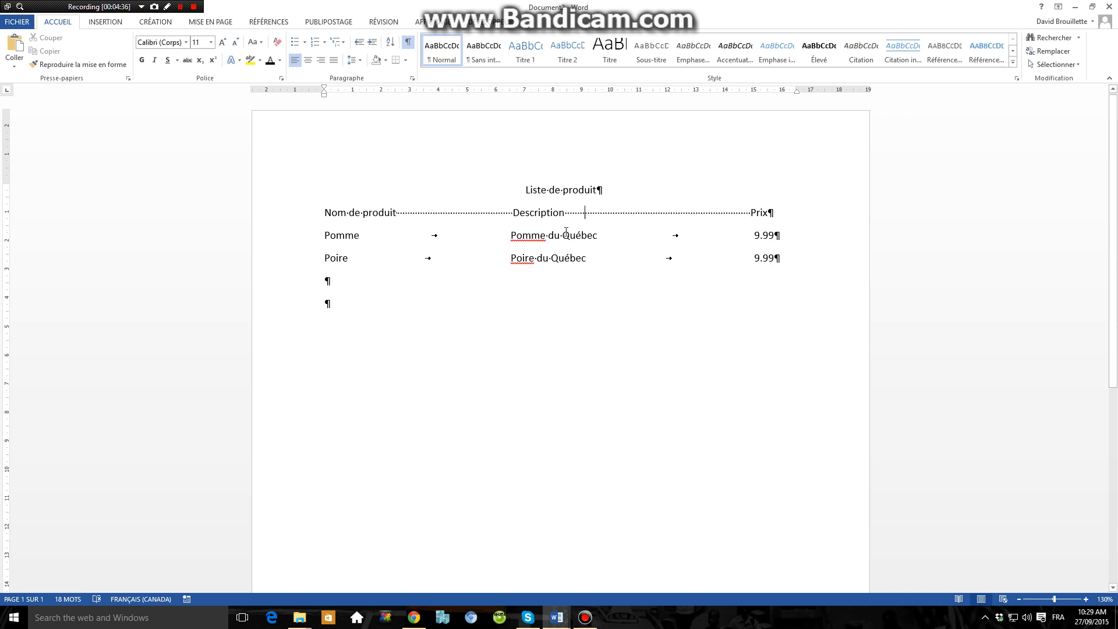
Step: Hide the formatting marks and apply dotted leader style 2 to the 15 cm tab stop on the "Pomme" line
{"action": "left_click", "coordinate": [408, 44]}
{"action": "left_click", "coordinate": [595, 235]}
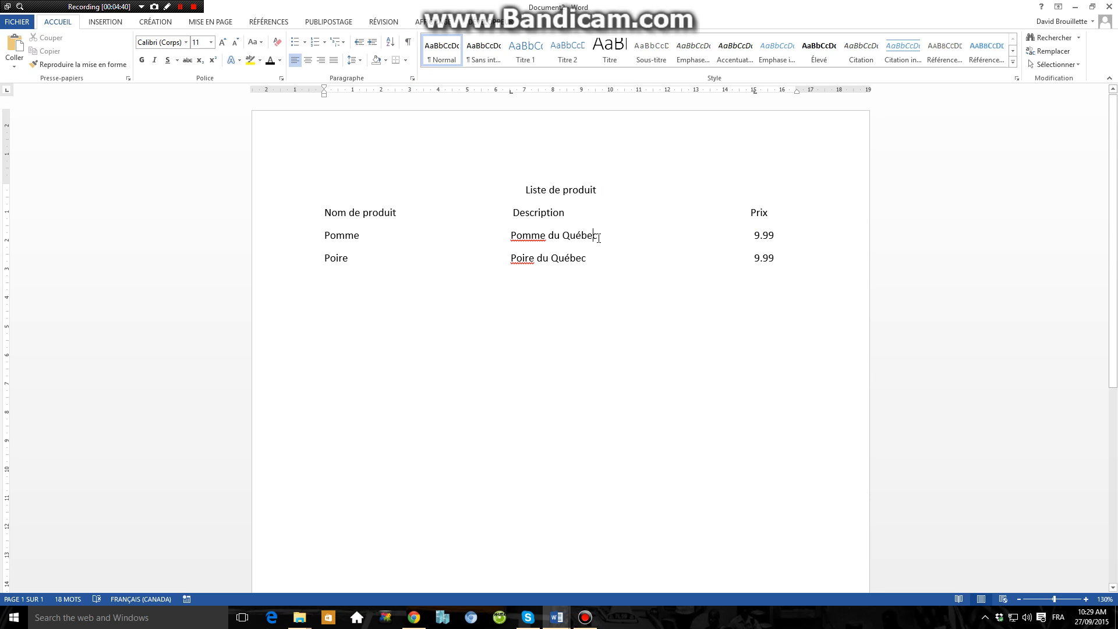
{"action": "left_click_drag", "start_coordinate": [512, 232], "coordinate": [595, 236]}
{"action": "left_click", "coordinate": [753, 235]}
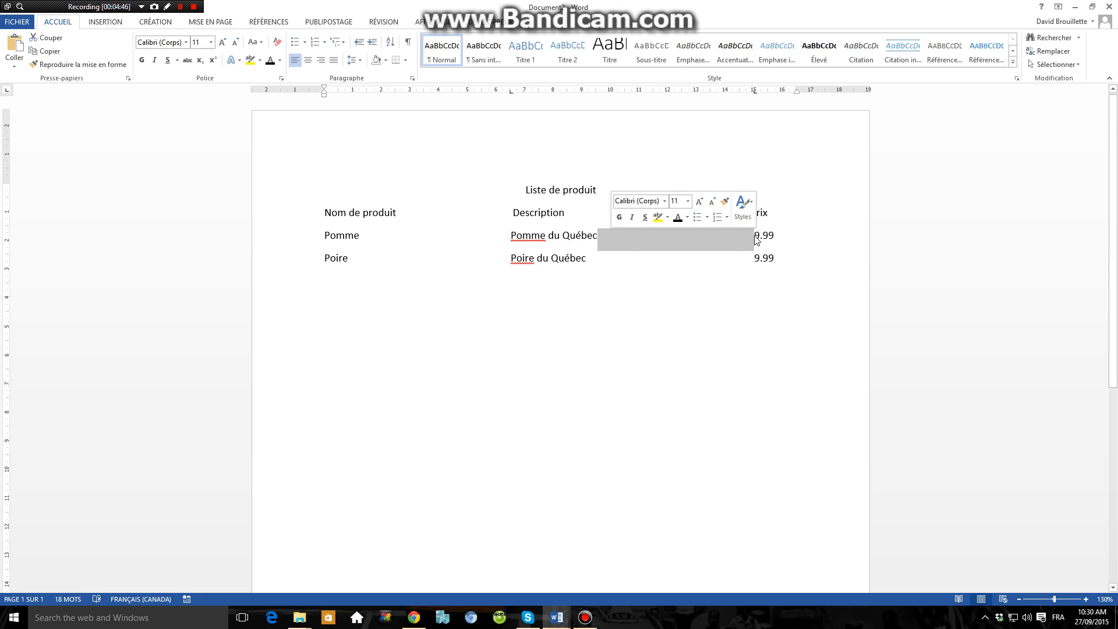
{"action": "left_click", "coordinate": [412, 79]}
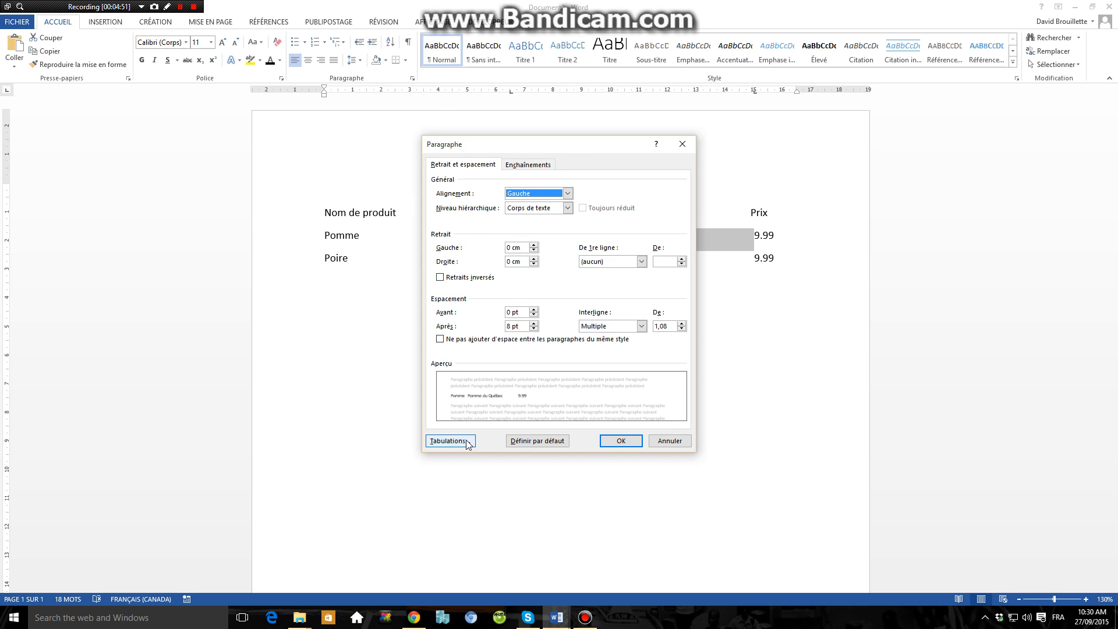
{"action": "left_click", "coordinate": [451, 441]}
{"action": "left_click_drag", "start_coordinate": [792, 131], "coordinate": [839, 277]}
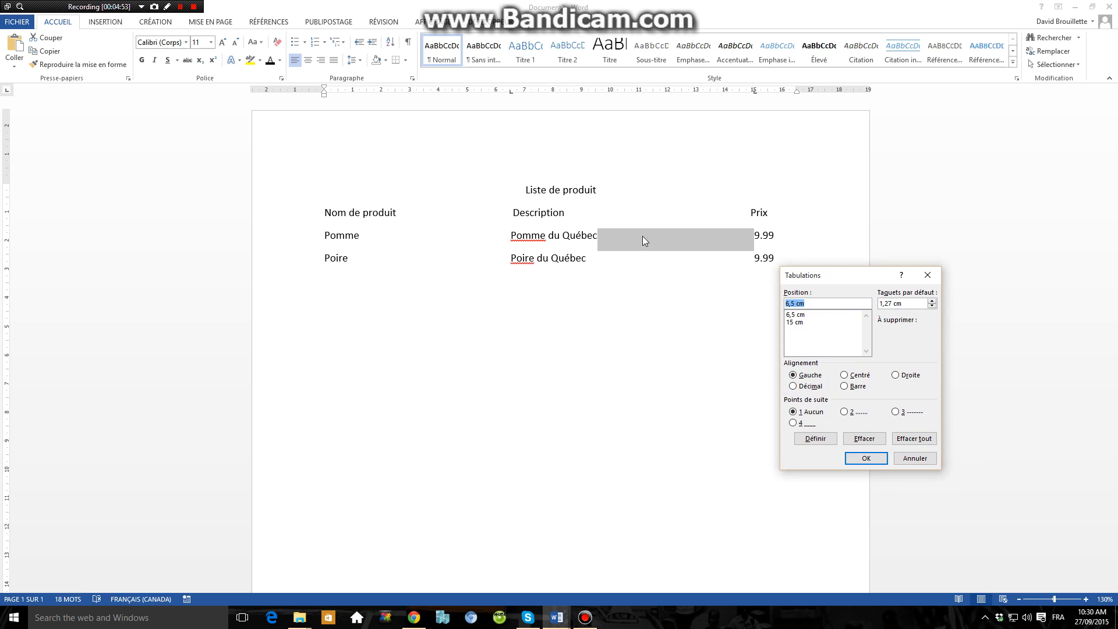
{"action": "left_click", "coordinate": [797, 322]}
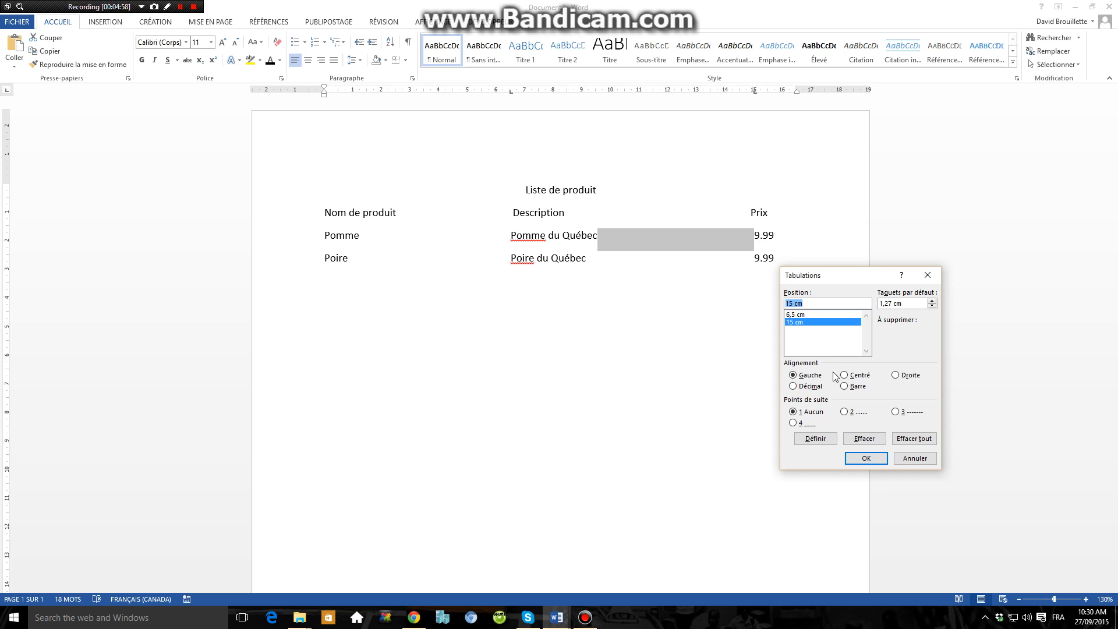
{"action": "left_click", "coordinate": [845, 413]}
{"action": "left_click", "coordinate": [821, 444]}
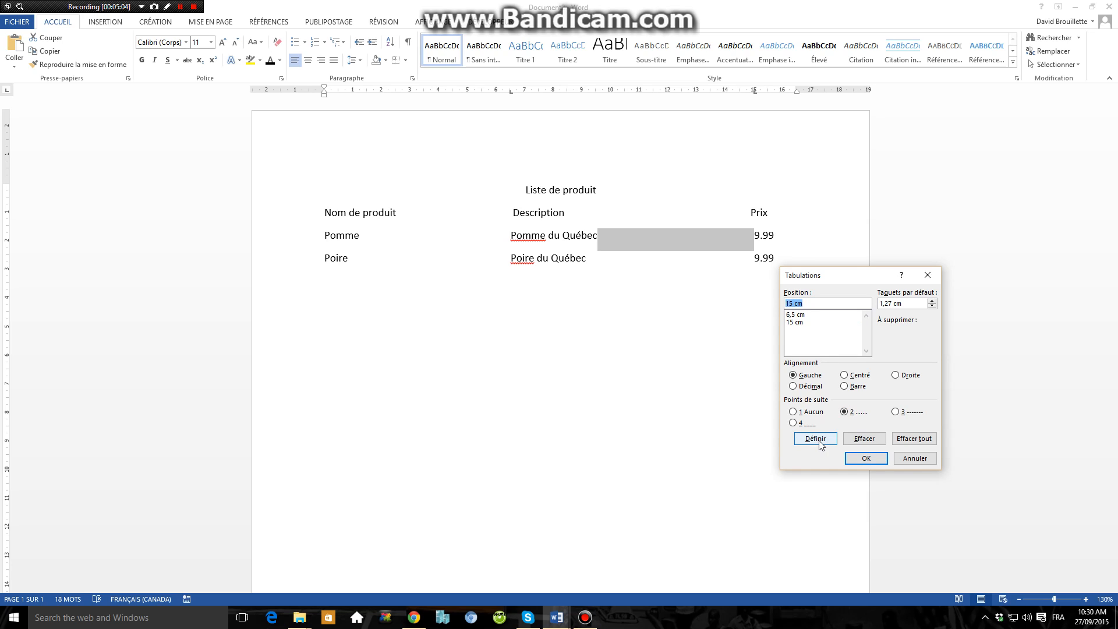
{"action": "left_click", "coordinate": [865, 458]}
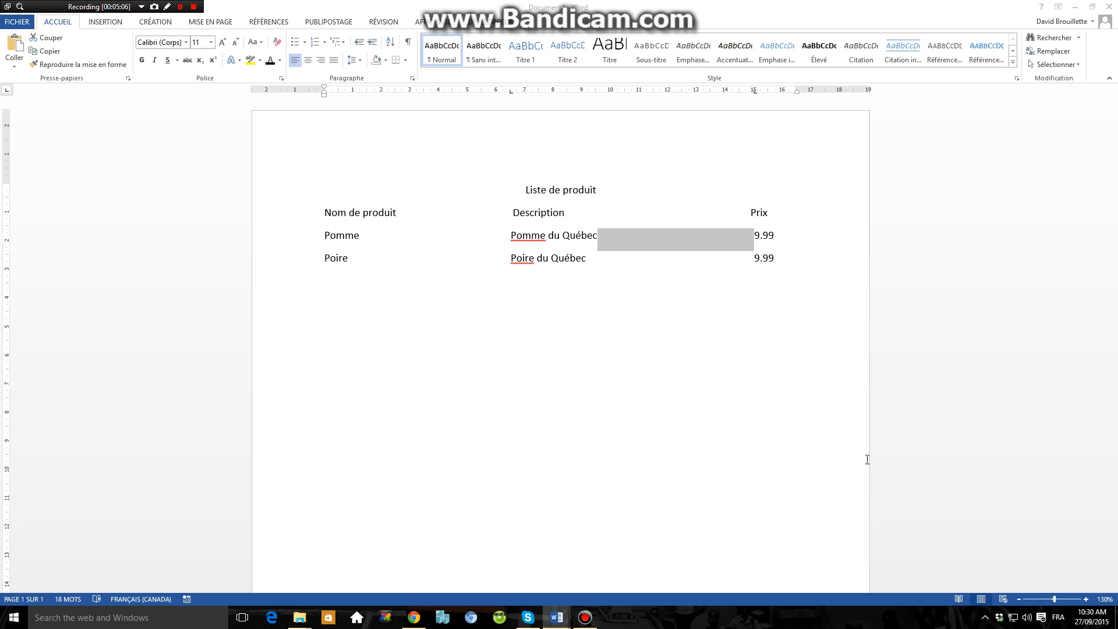
Step: Apply dashed leader style 3 to the 15 cm tab stop on the "Poire" line
{"action": "left_click", "coordinate": [620, 233]}
{"action": "left_click_drag", "start_coordinate": [602, 234], "coordinate": [721, 241]}
{"action": "left_click", "coordinate": [720, 242]}
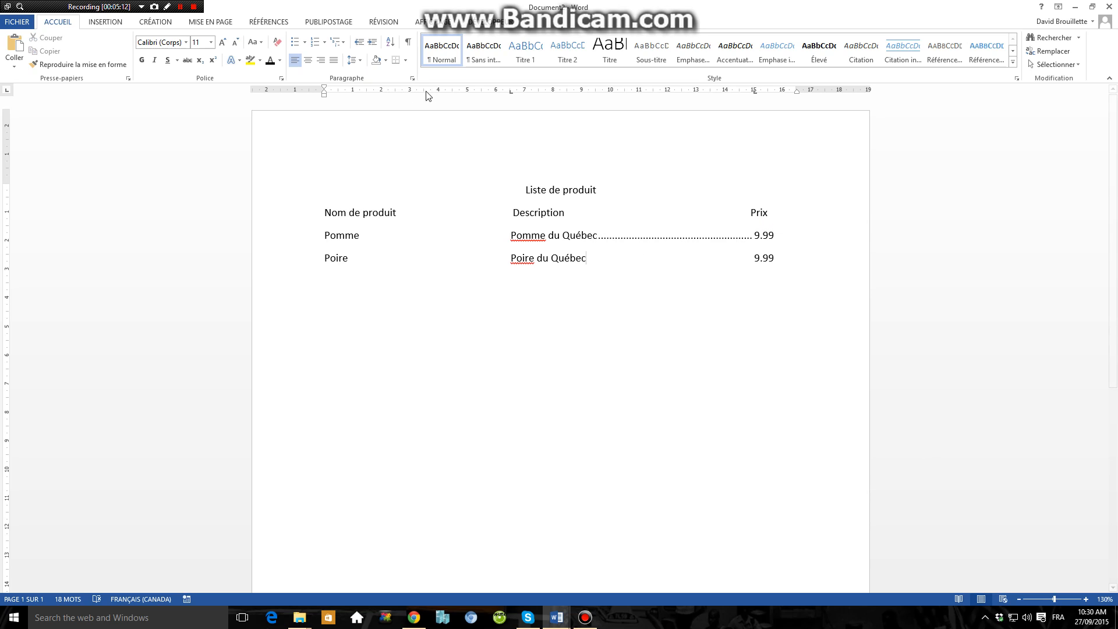
{"action": "left_click", "coordinate": [412, 78]}
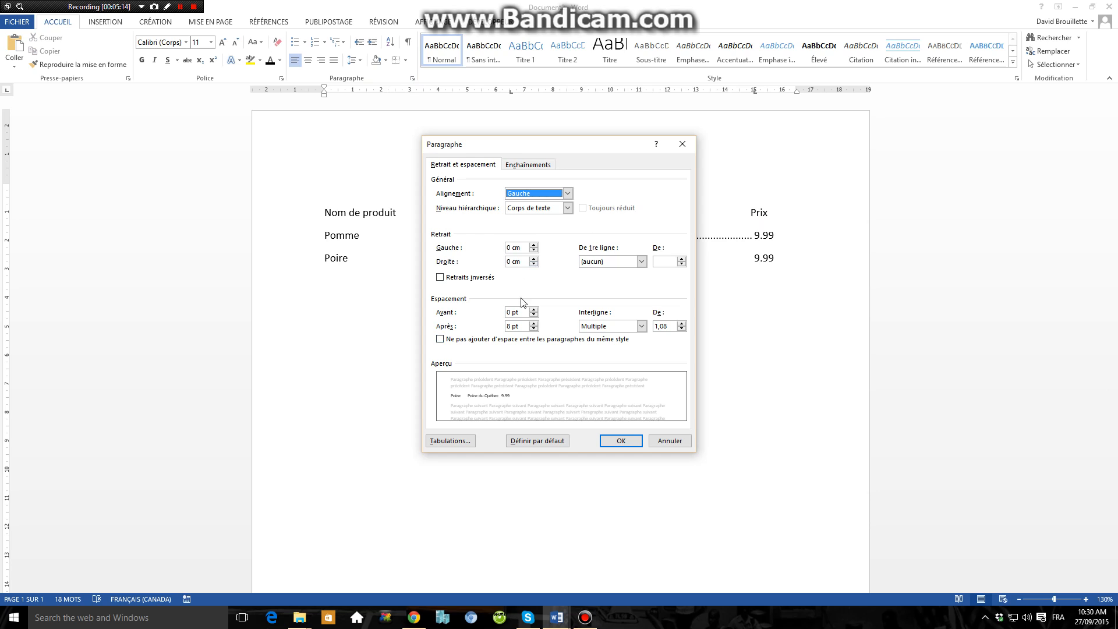
{"action": "left_click", "coordinate": [450, 441]}
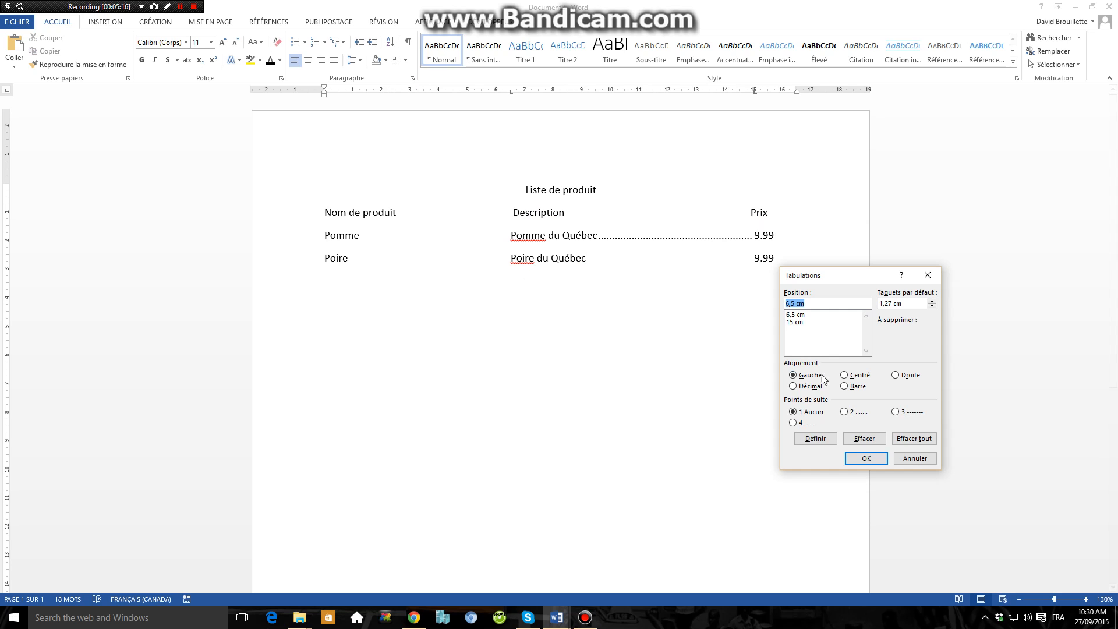
{"action": "left_click", "coordinate": [801, 322]}
{"action": "left_click", "coordinate": [905, 414]}
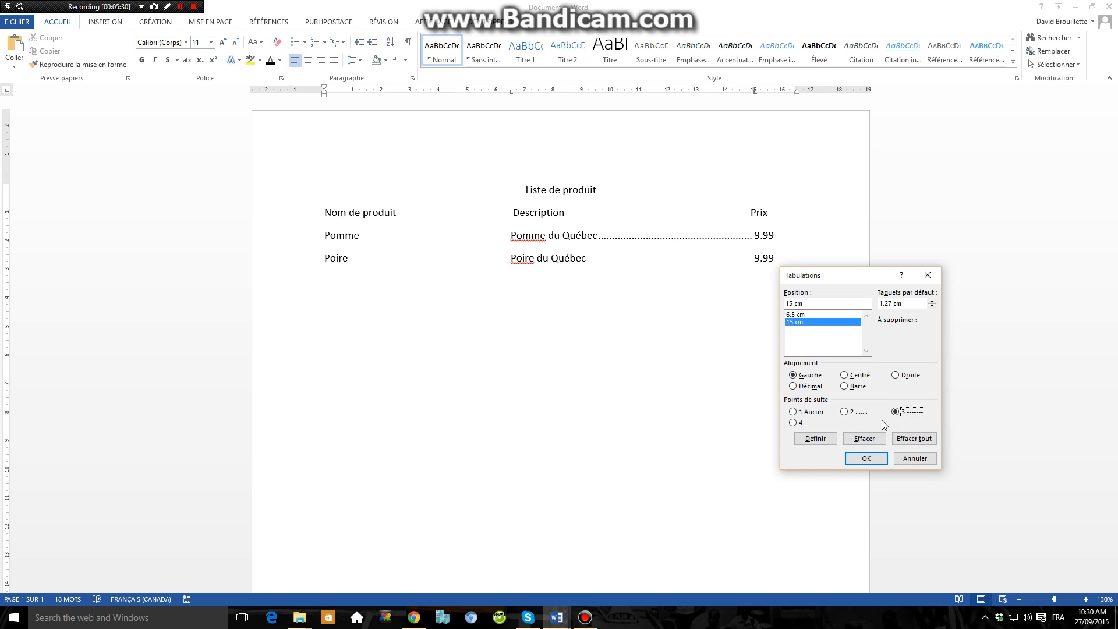
{"action": "left_click", "coordinate": [816, 443]}
{"action": "left_click", "coordinate": [856, 459]}
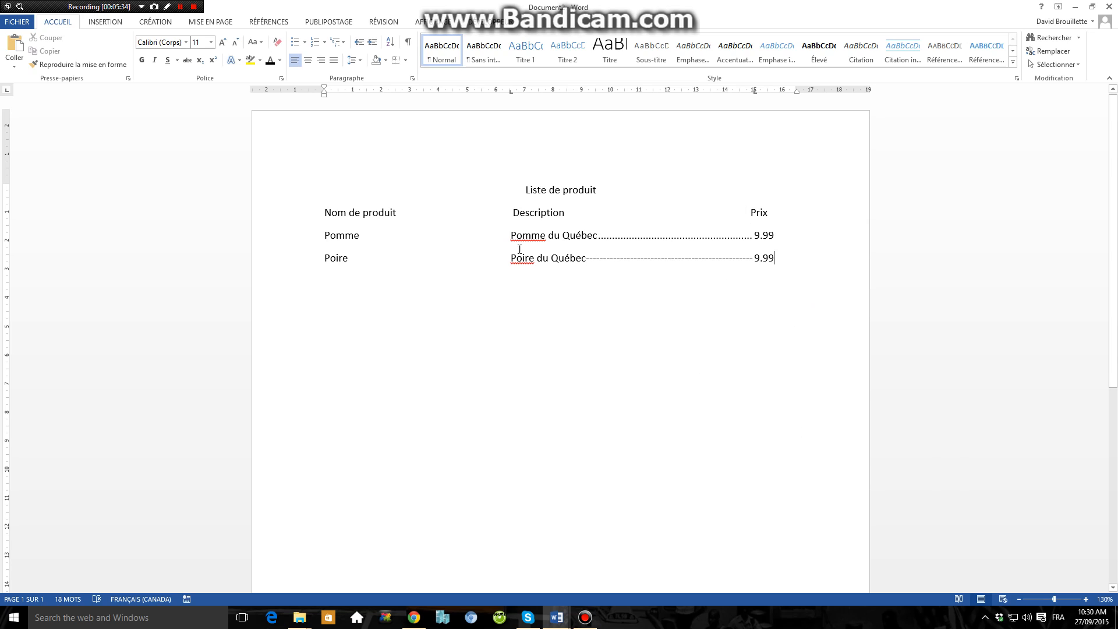
Step: Add a third tabbed row below "Poire" with "Test", "tetst" and "ttt" in its three columns
{"action": "key", "text": "Return"}
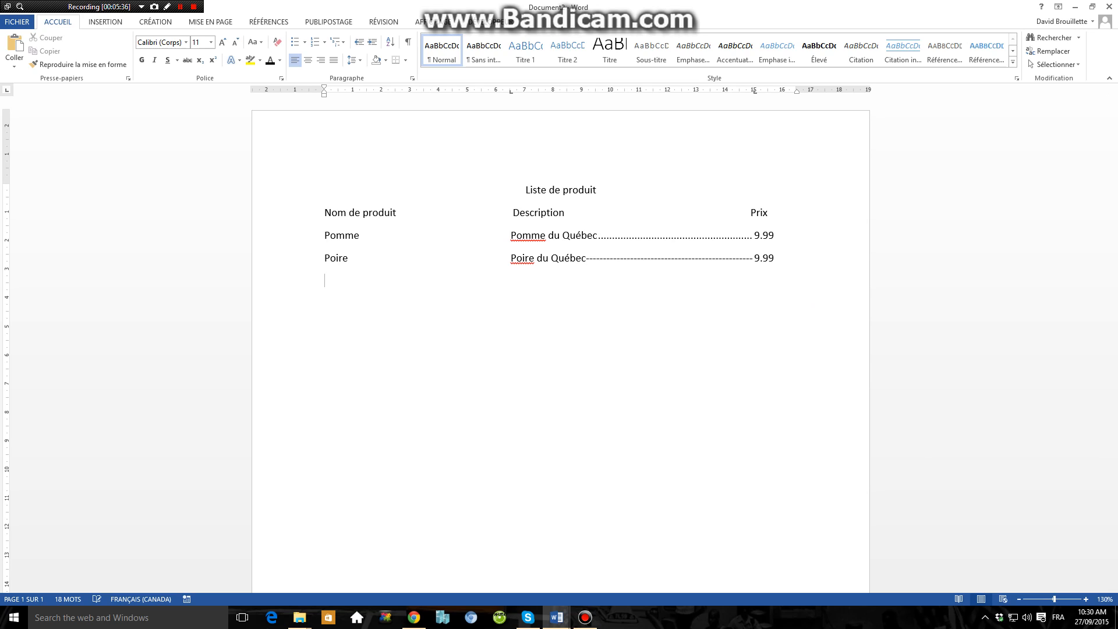
{"action": "type", "text": "test"}
{"action": "key", "text": "Tab"}
{"action": "type", "text": "tetst"}
{"action": "key", "text": "Tab"}
{"action": "type", "text": "ttt"}
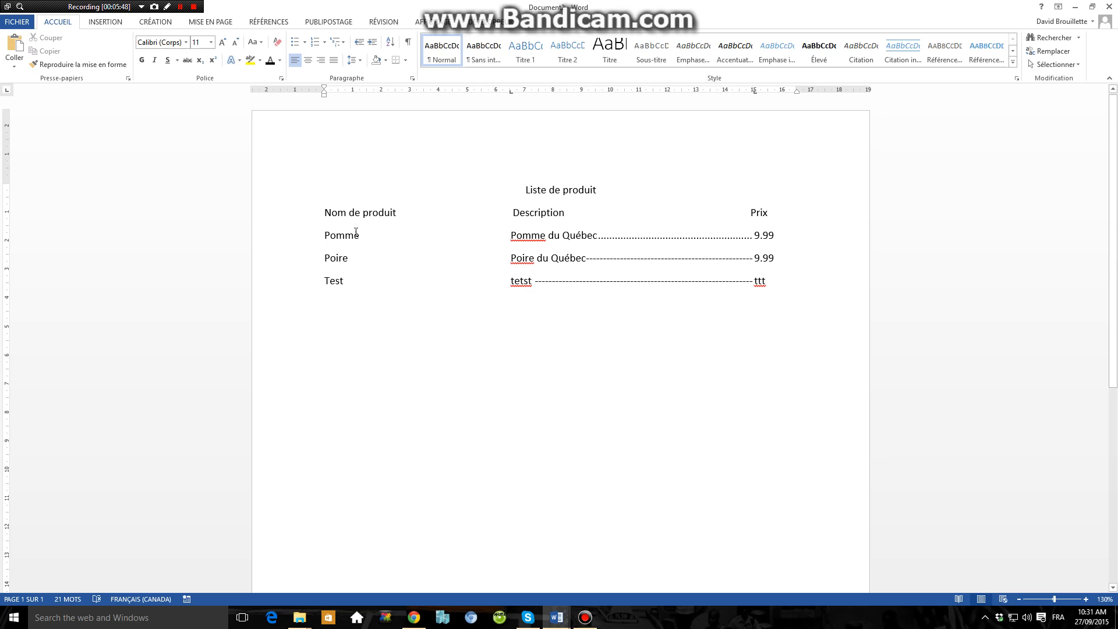
Step: Move the tab stops of the three product rows to about 4 cm for the description and 13,5 cm for the price
{"action": "left_click_drag", "start_coordinate": [303, 246], "coordinate": [304, 285]}
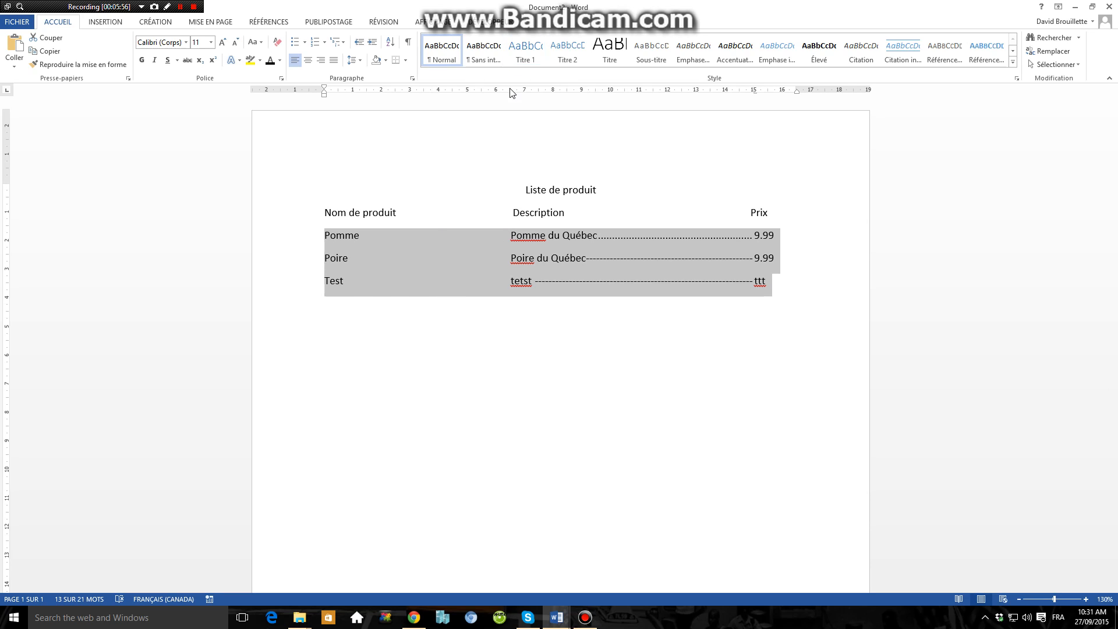
{"action": "left_click_drag", "start_coordinate": [510, 91], "coordinate": [440, 97]}
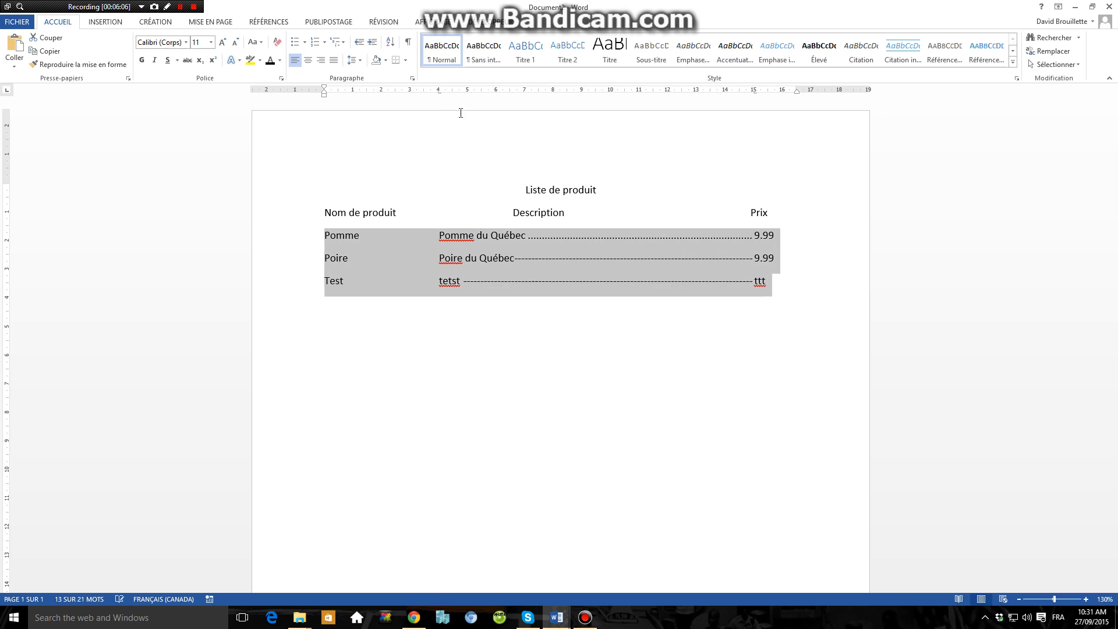
{"action": "left_click_drag", "start_coordinate": [755, 96], "coordinate": [712, 97]}
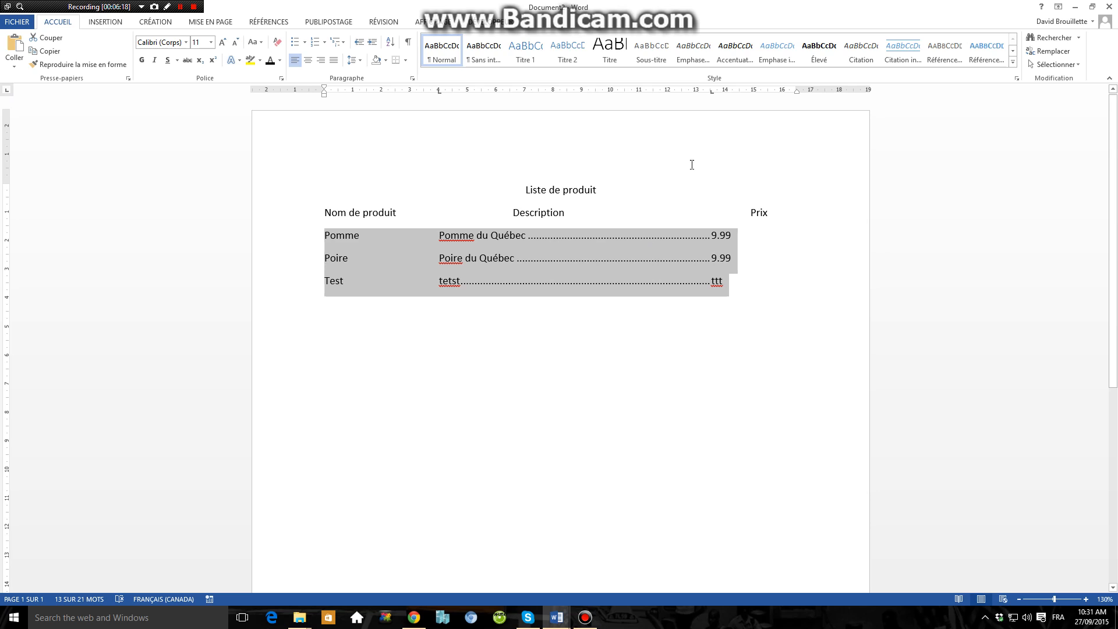
Step: Set the 13,5 cm tab stop of the three product rows to right alignment
{"action": "left_click_drag", "start_coordinate": [712, 94], "coordinate": [712, 98]}
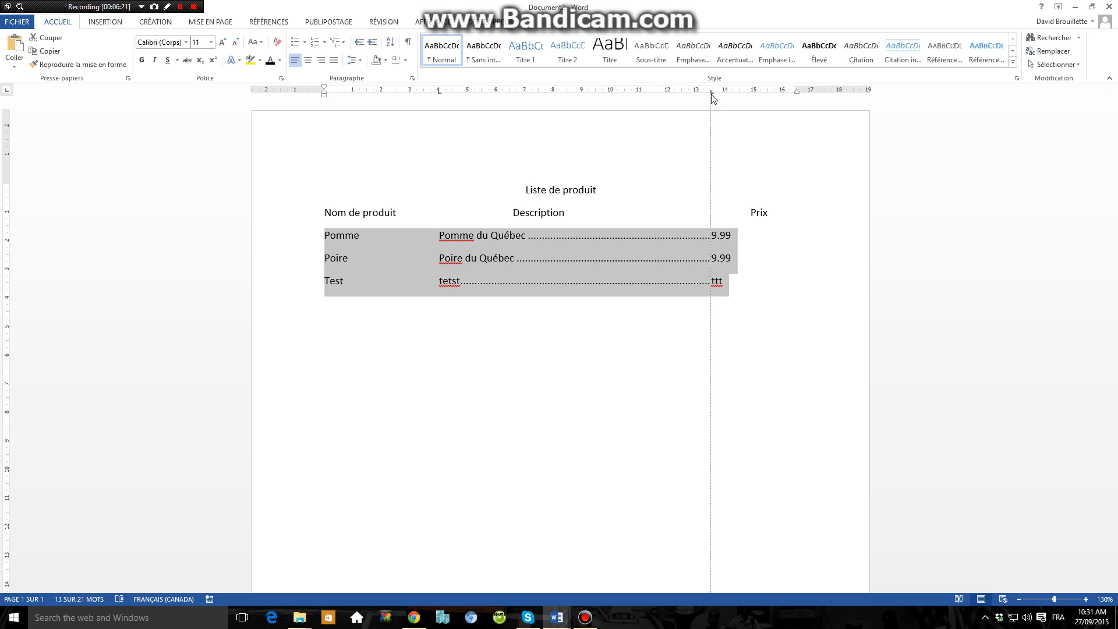
{"action": "left_click_drag", "start_coordinate": [712, 98], "coordinate": [712, 99]}
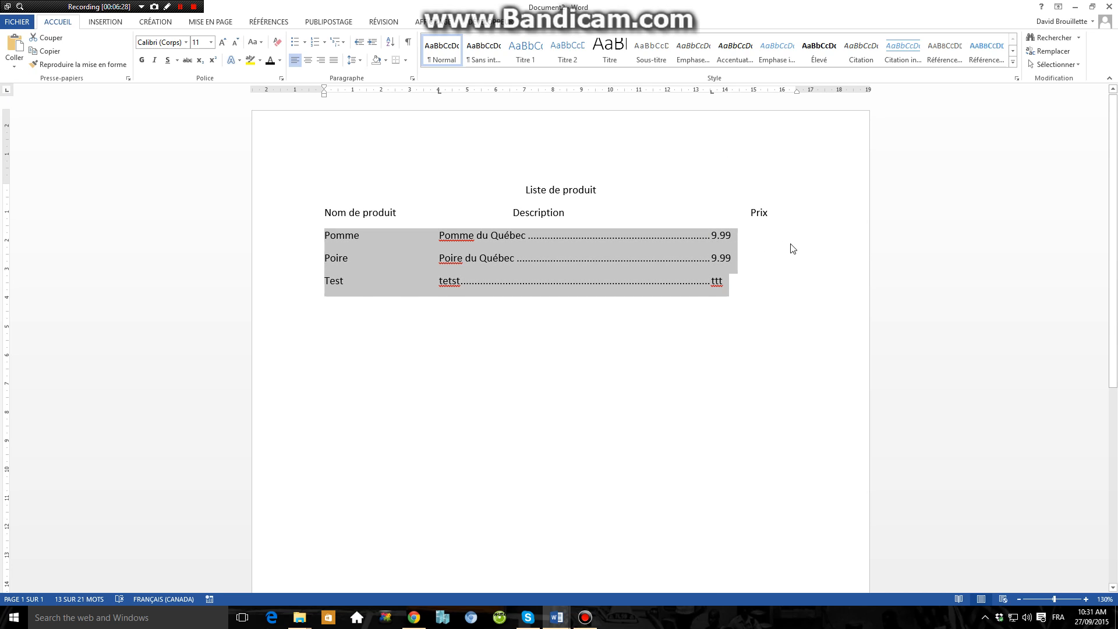
{"action": "left_click_drag", "start_coordinate": [711, 95], "coordinate": [712, 97]}
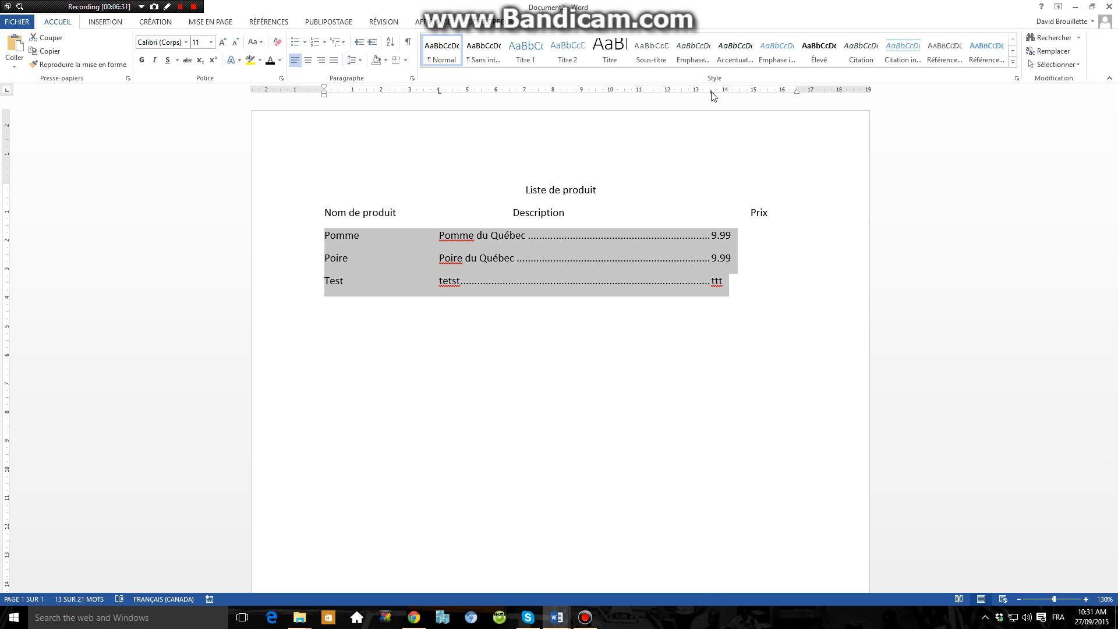
{"action": "double_click", "coordinate": [711, 94]}
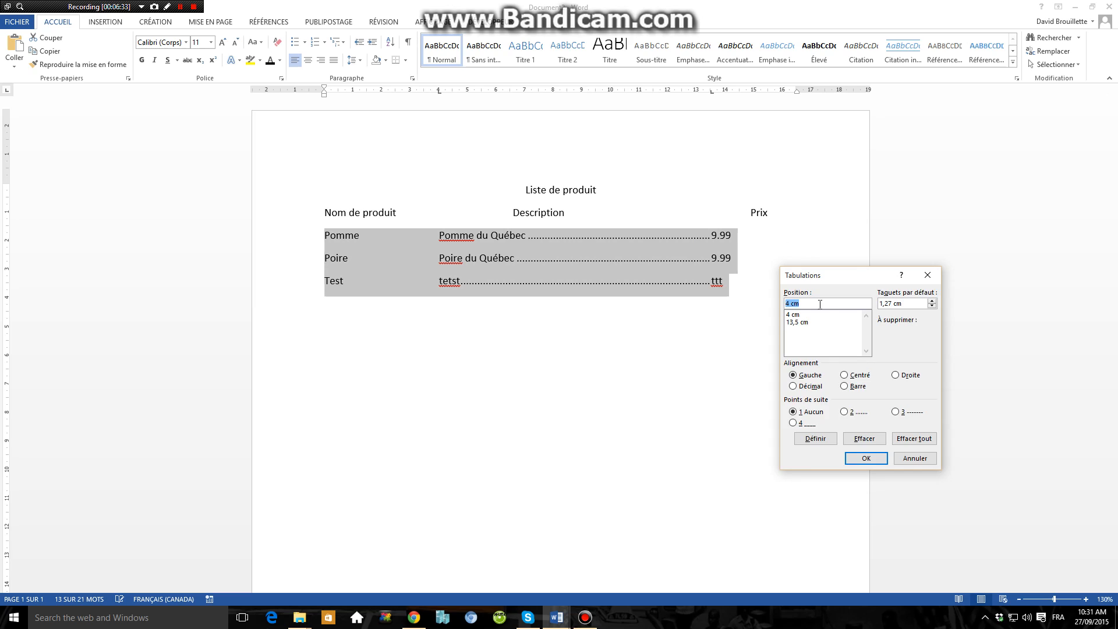
{"action": "left_click", "coordinate": [796, 322]}
{"action": "left_click", "coordinate": [894, 375]}
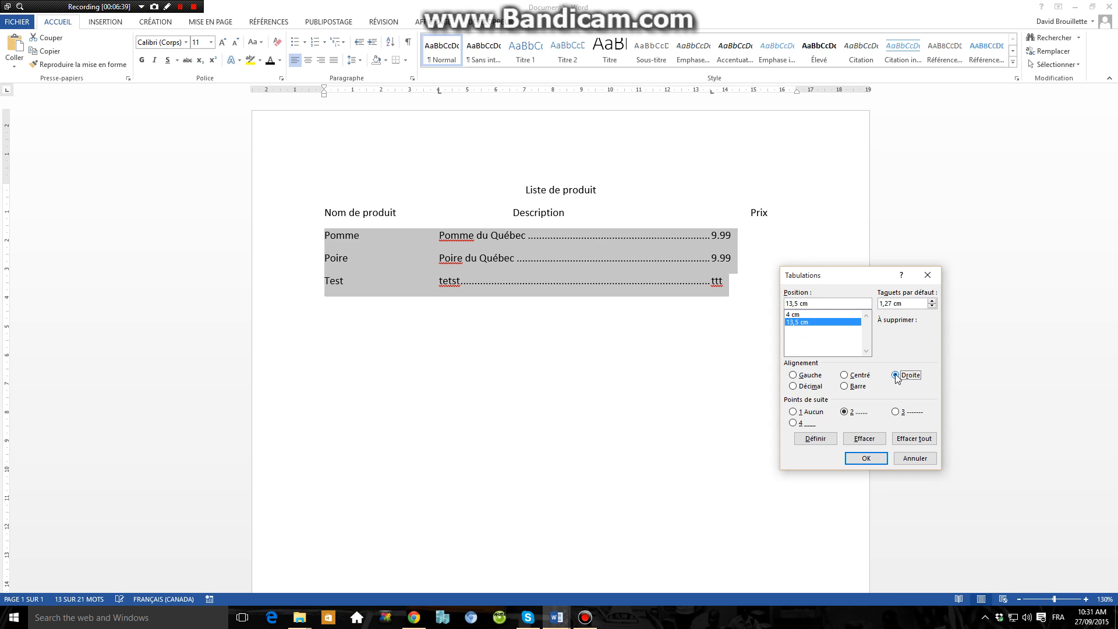
{"action": "left_click", "coordinate": [815, 443]}
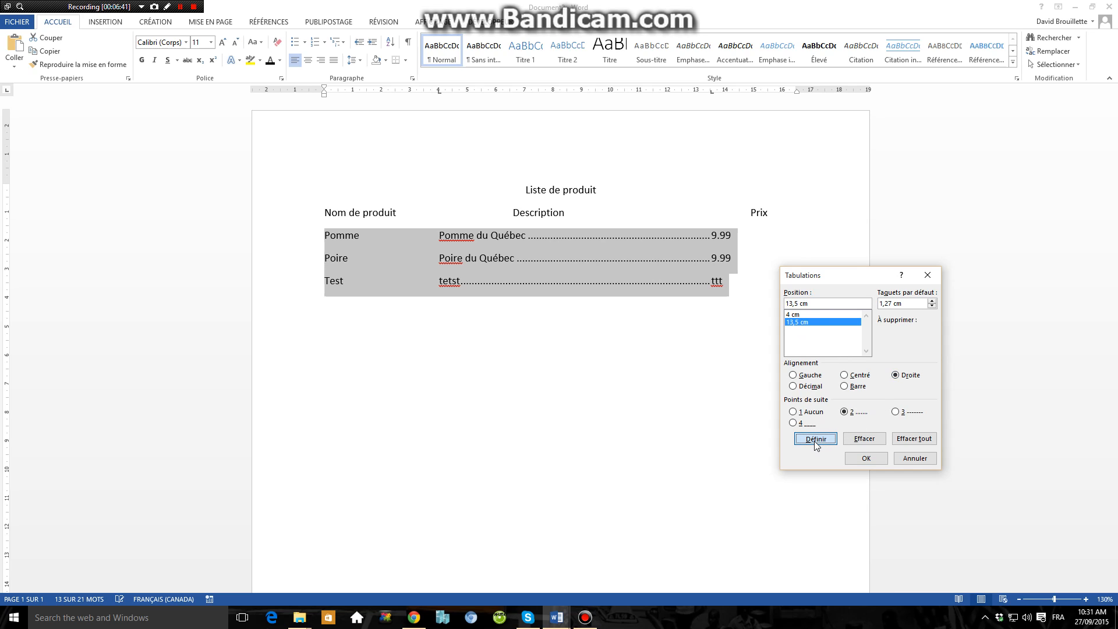
{"action": "left_click", "coordinate": [857, 457]}
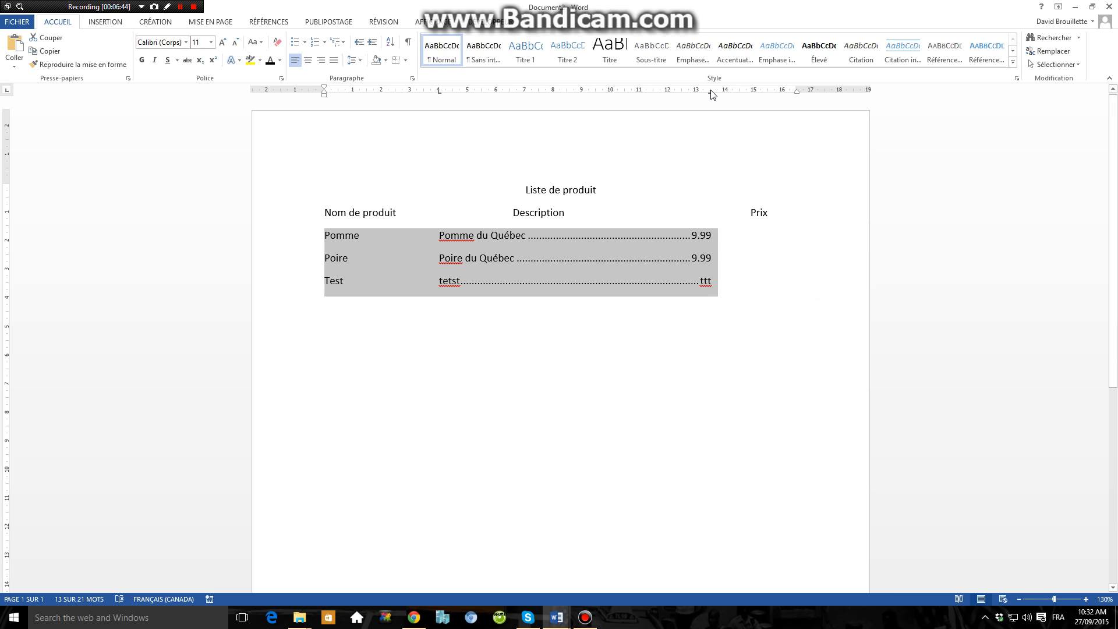
Step: Move the price tab stop of the three product rows to 16 cm
{"action": "left_click_drag", "start_coordinate": [711, 90], "coordinate": [711, 94]}
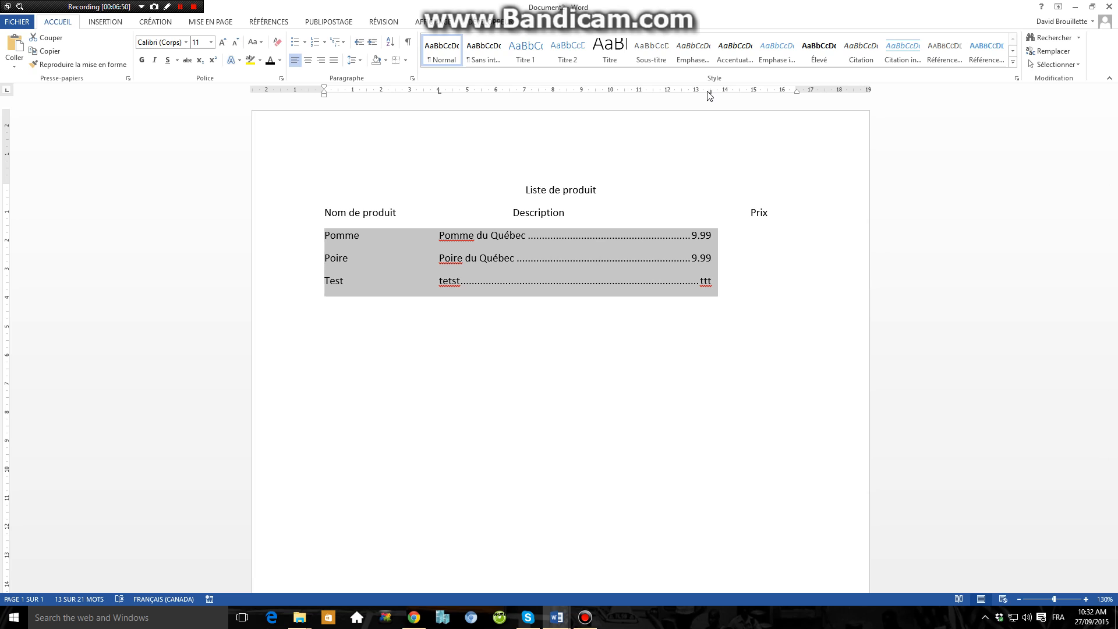
{"action": "left_click_drag", "start_coordinate": [710, 92], "coordinate": [711, 95]}
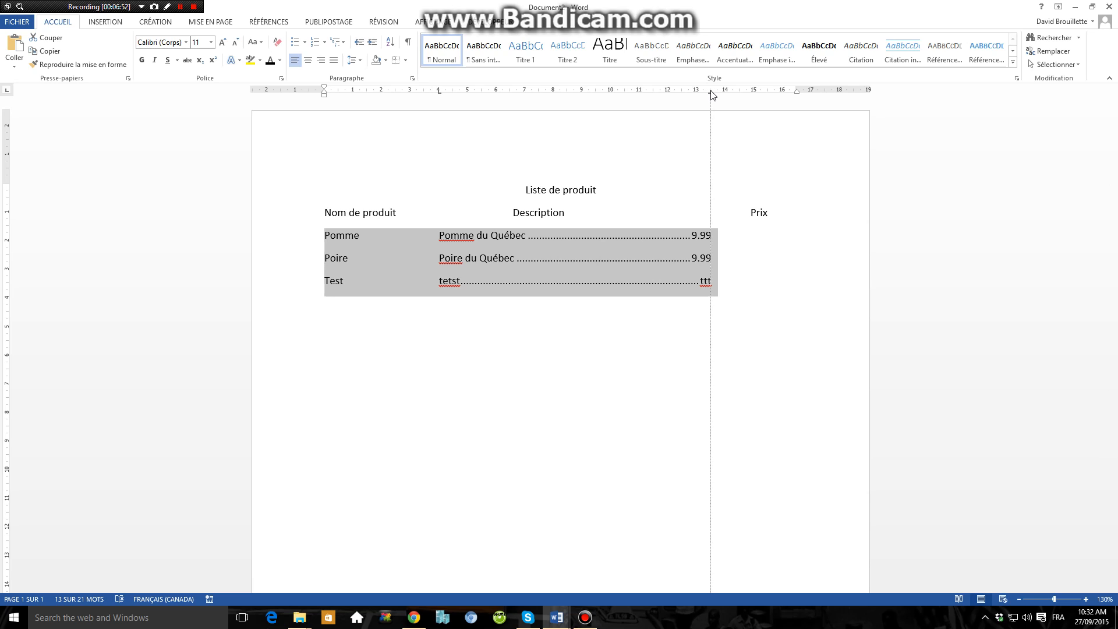
{"action": "mouse_move", "coordinate": [712, 95]}
{"action": "left_mouse_down"}
{"action": "mouse_move", "coordinate": [790, 99]}
{"action": "mouse_move", "coordinate": [752, 97]}
{"action": "mouse_move", "coordinate": [780, 98]}
{"action": "left_mouse_up"}
Step: Set the 16 cm tab stop of the three product rows to decimal alignment
{"action": "double_click", "coordinate": [781, 93]}
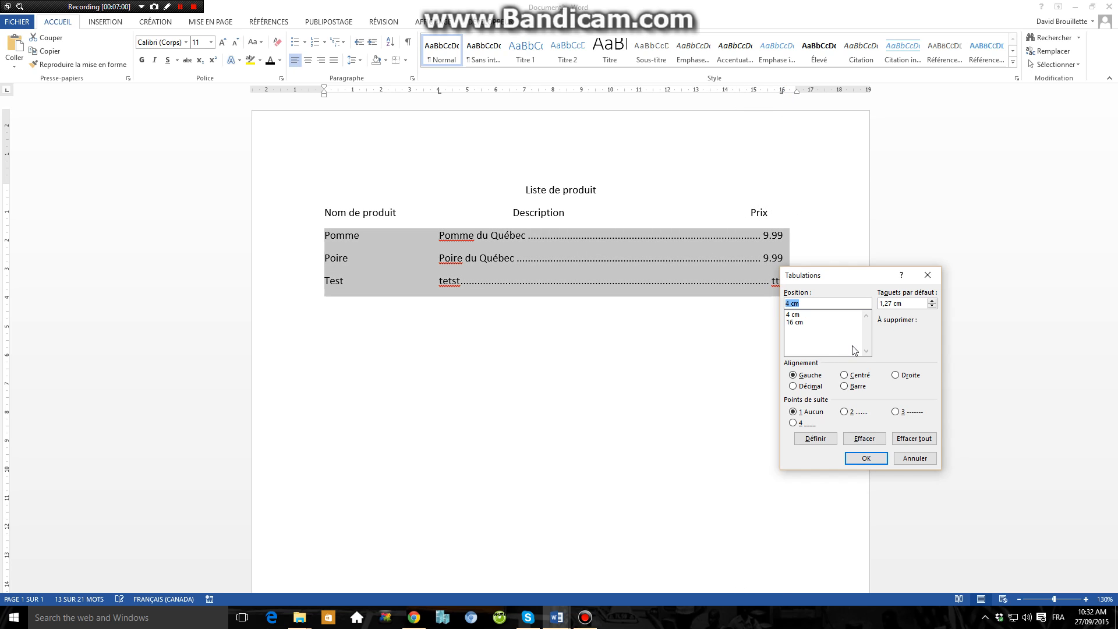
{"action": "left_click", "coordinate": [793, 387]}
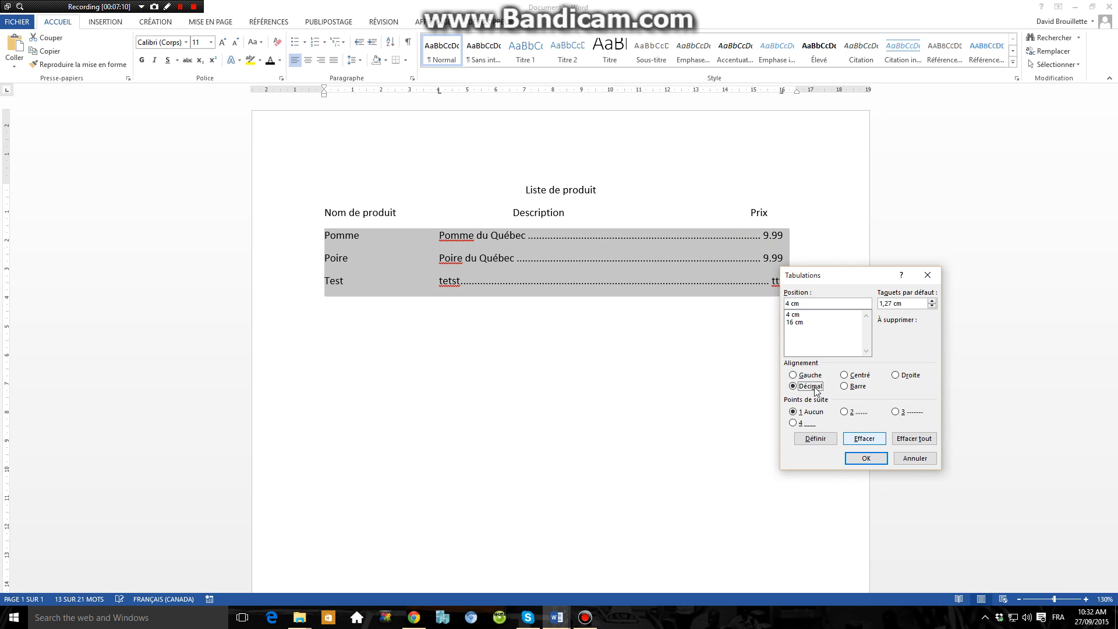
{"action": "left_click", "coordinate": [795, 322]}
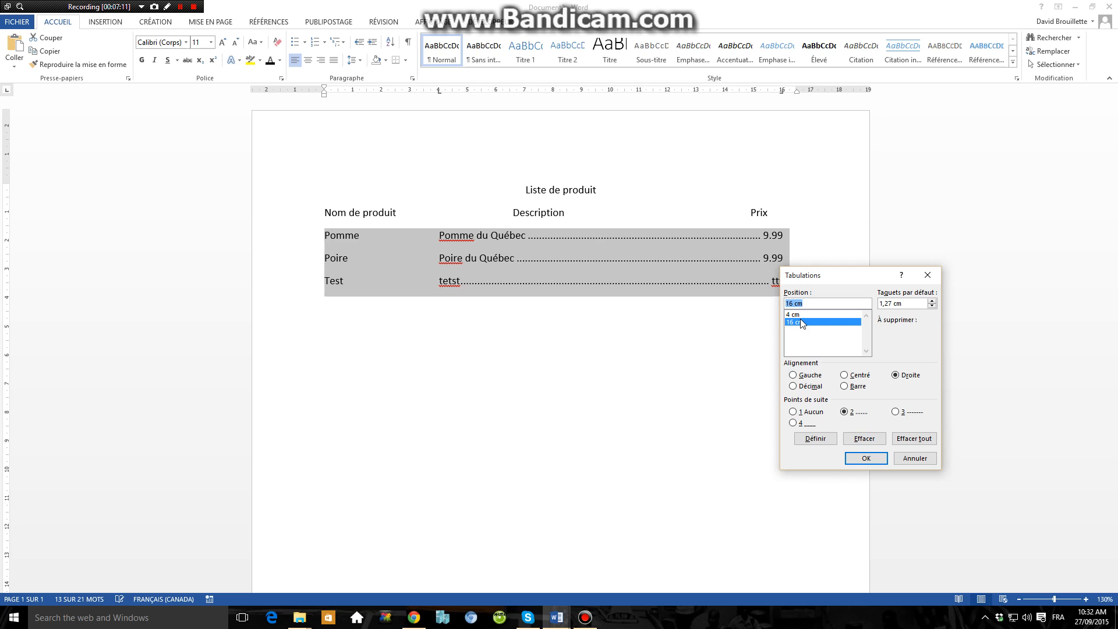
{"action": "left_click", "coordinate": [806, 387]}
{"action": "left_click", "coordinate": [815, 439]}
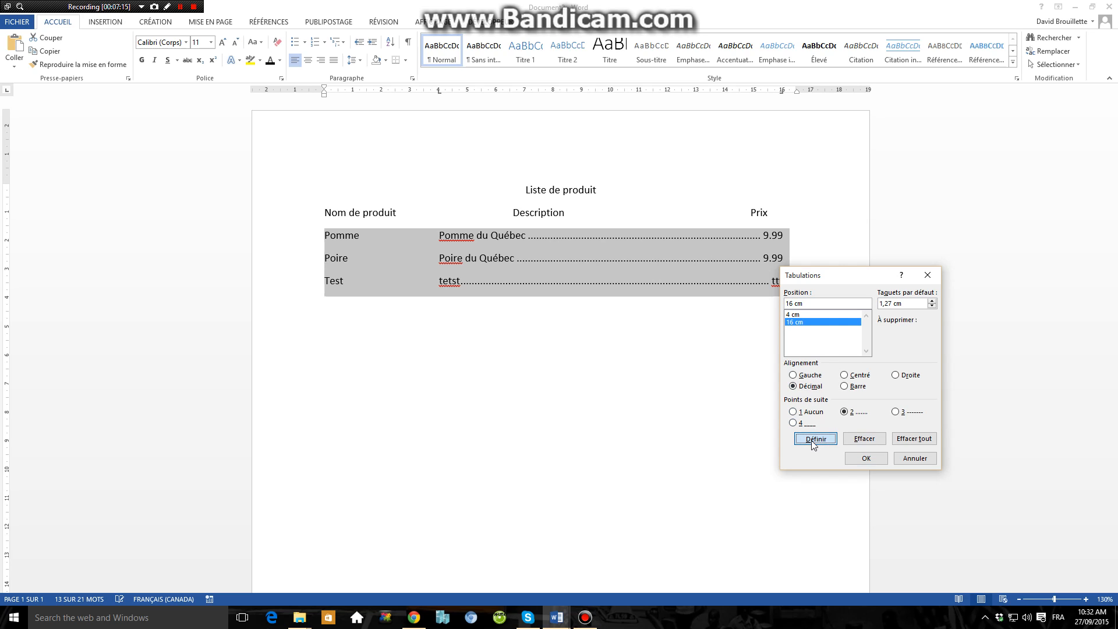
{"action": "left_click", "coordinate": [866, 459]}
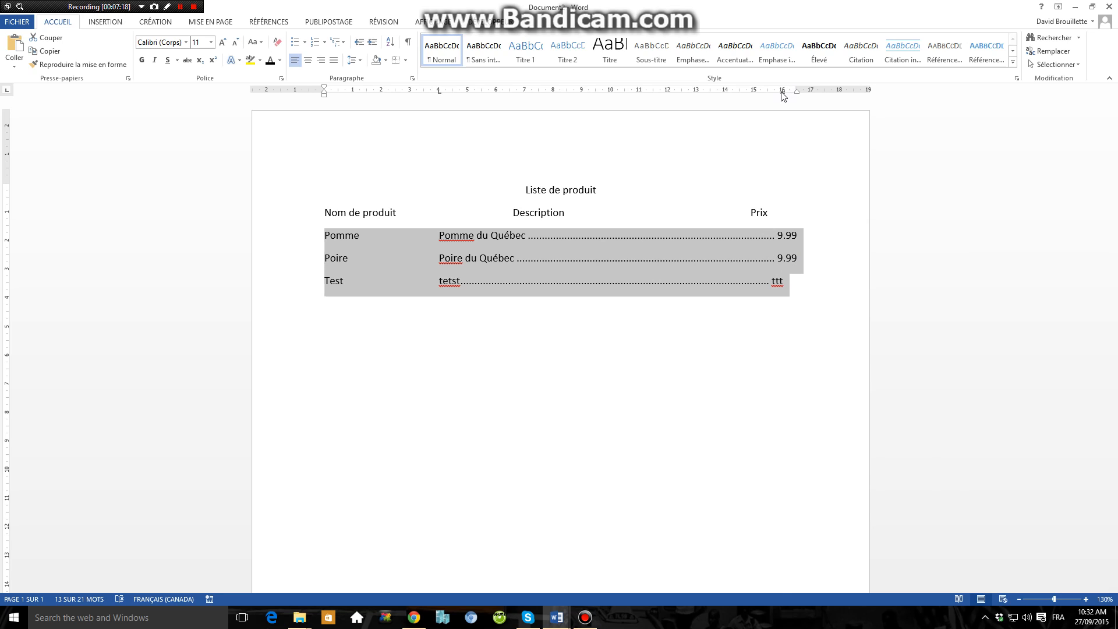
{"action": "left_click_drag", "start_coordinate": [781, 92], "coordinate": [783, 96]}
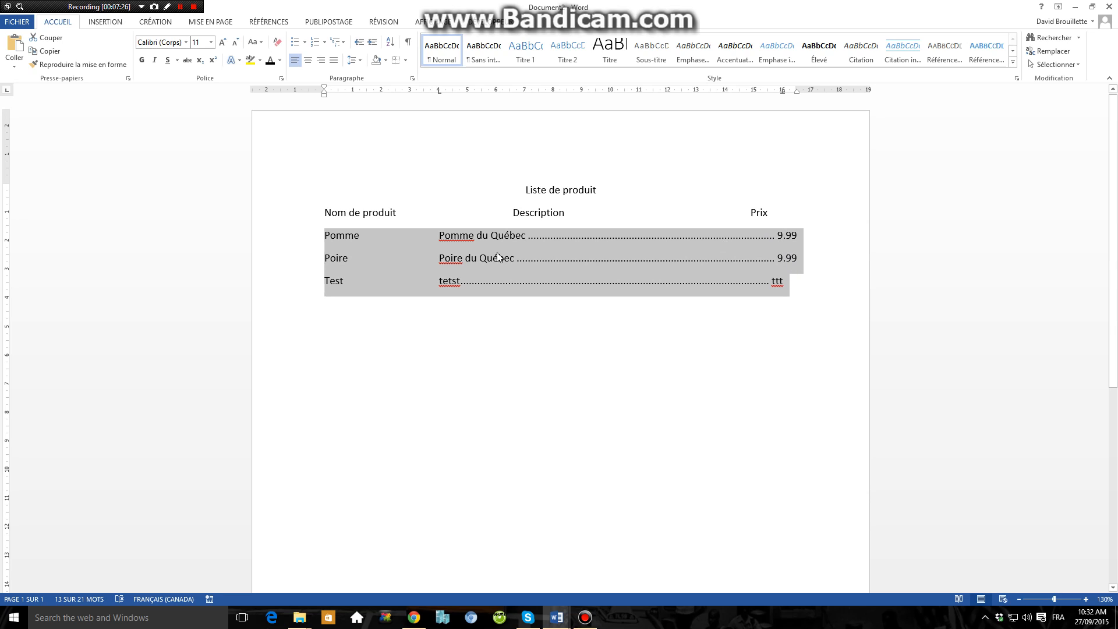
Step: Set the 4 cm tab stop on the "Pomme" line to centred alignment
{"action": "left_click", "coordinate": [466, 236]}
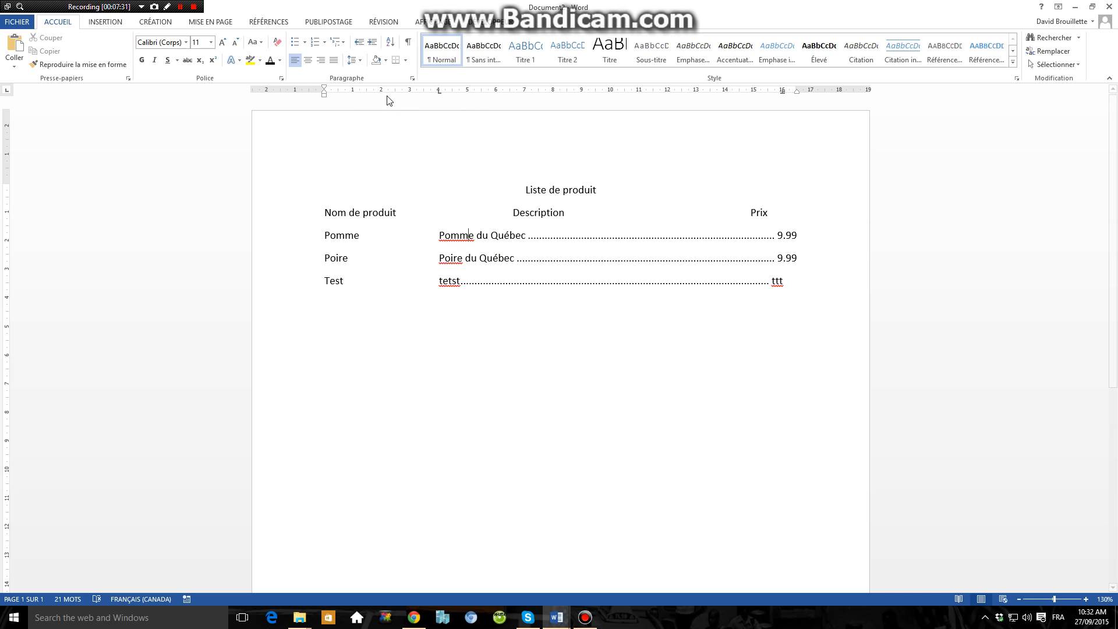
{"action": "double_click", "coordinate": [438, 91]}
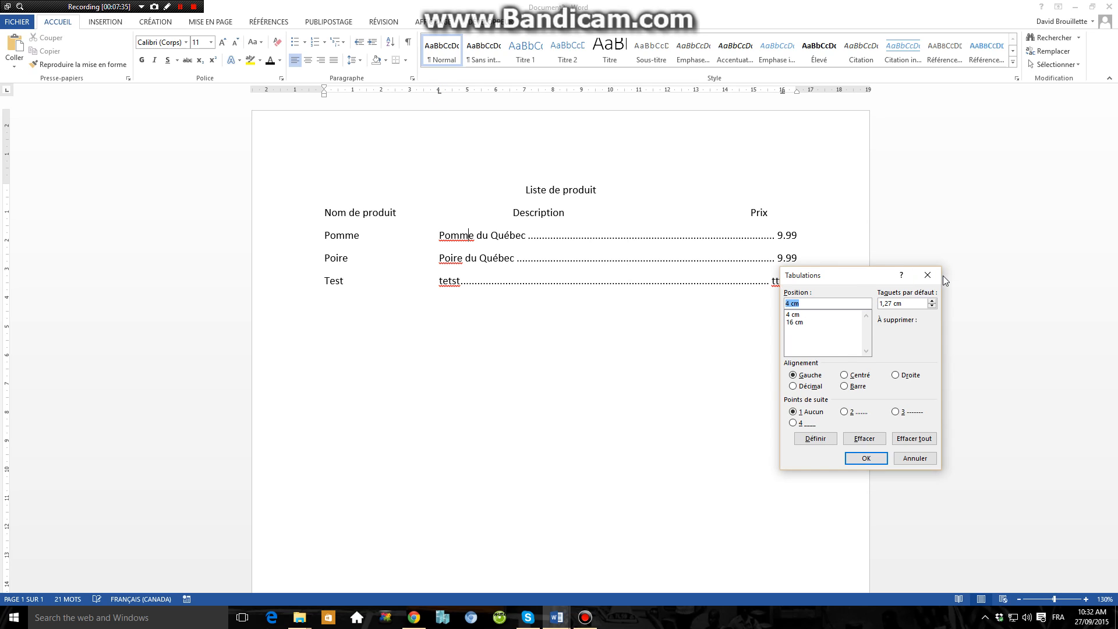
{"action": "left_click", "coordinate": [914, 459]}
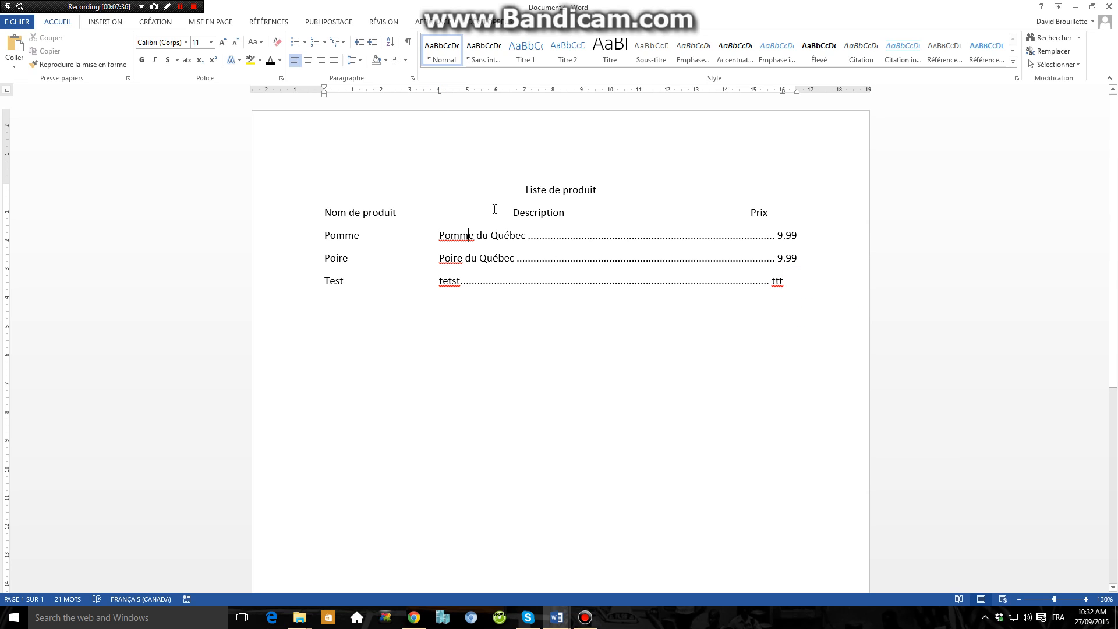
{"action": "left_click", "coordinate": [412, 78]}
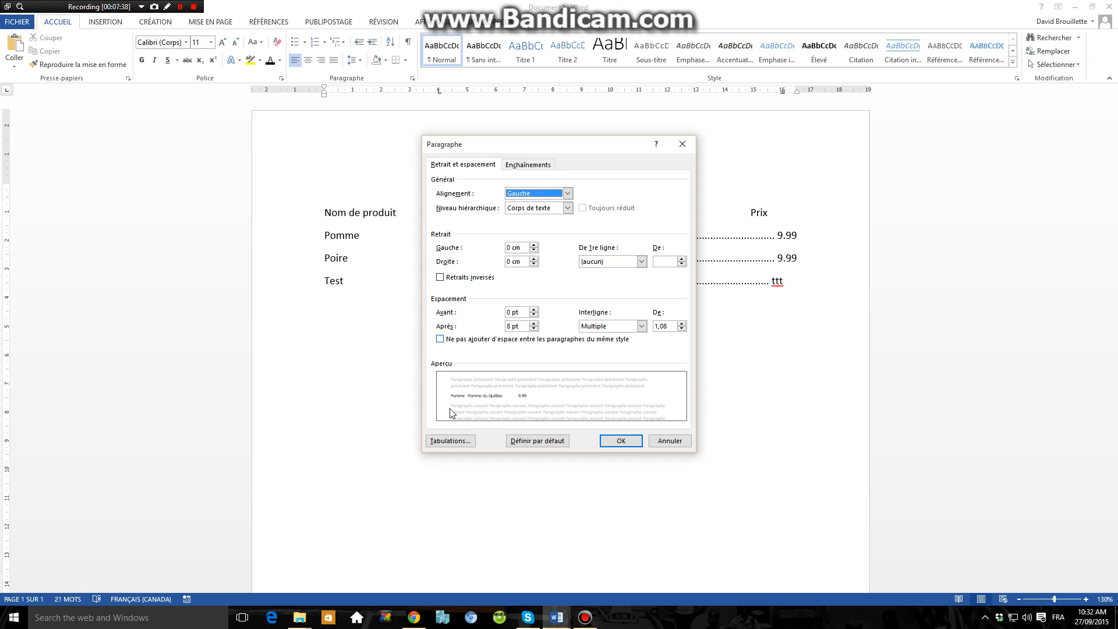
{"action": "left_click", "coordinate": [444, 448]}
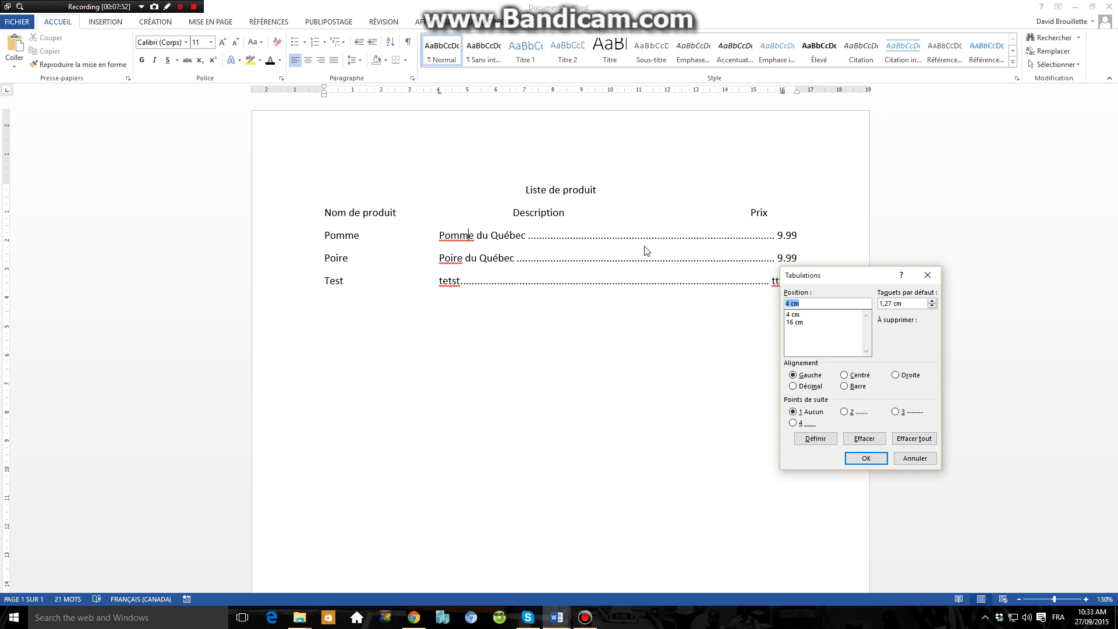
{"action": "left_click", "coordinate": [845, 375]}
{"action": "left_click", "coordinate": [795, 315]}
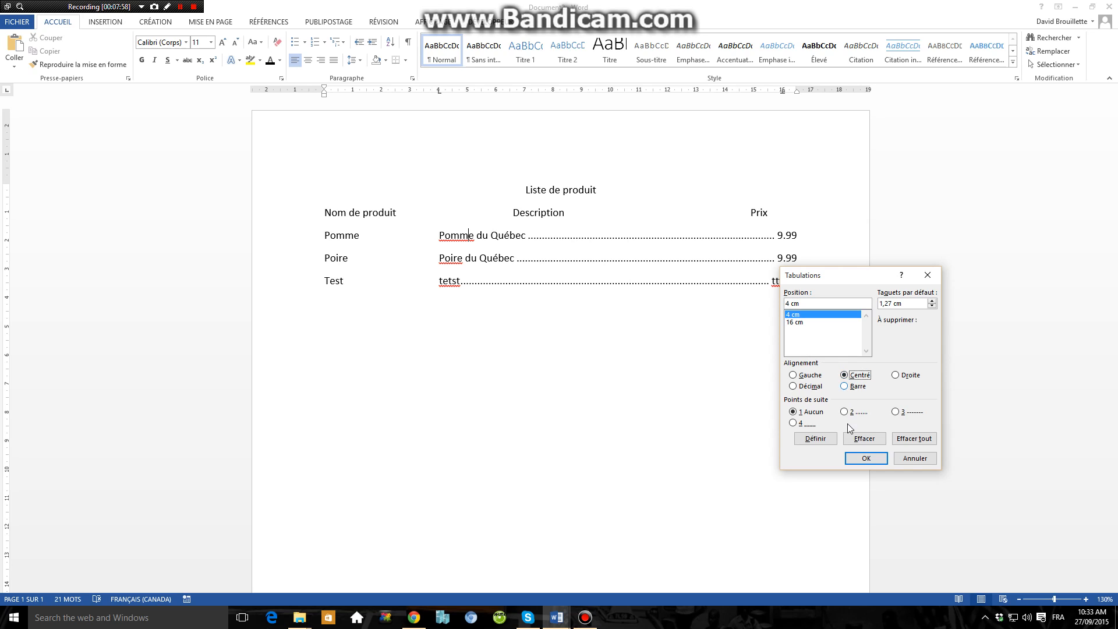
{"action": "left_click", "coordinate": [816, 441]}
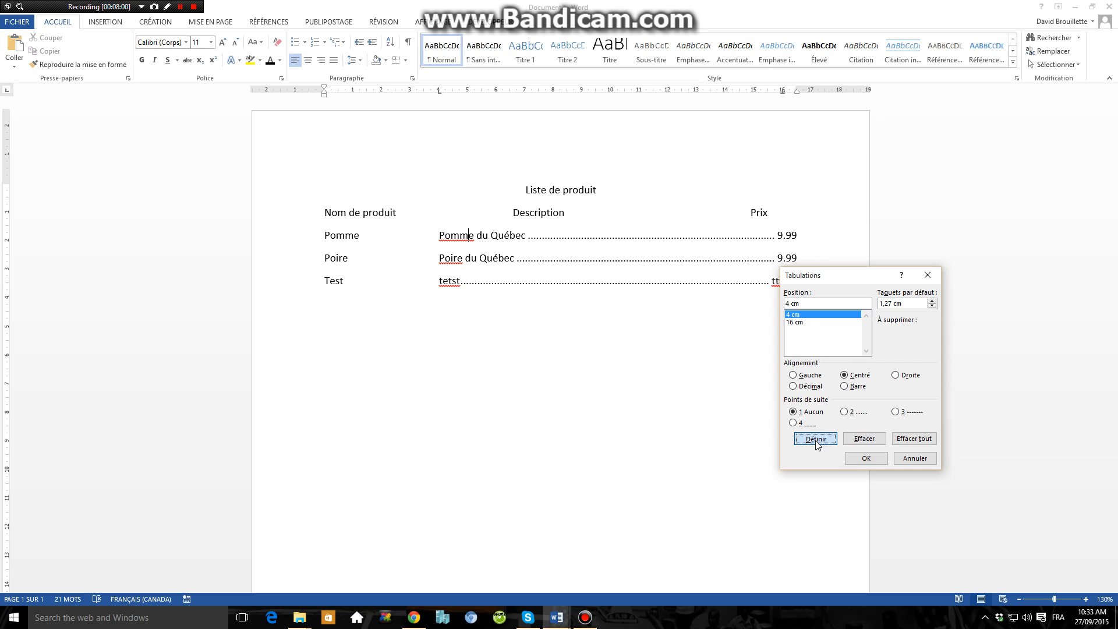
{"action": "left_click", "coordinate": [866, 458]}
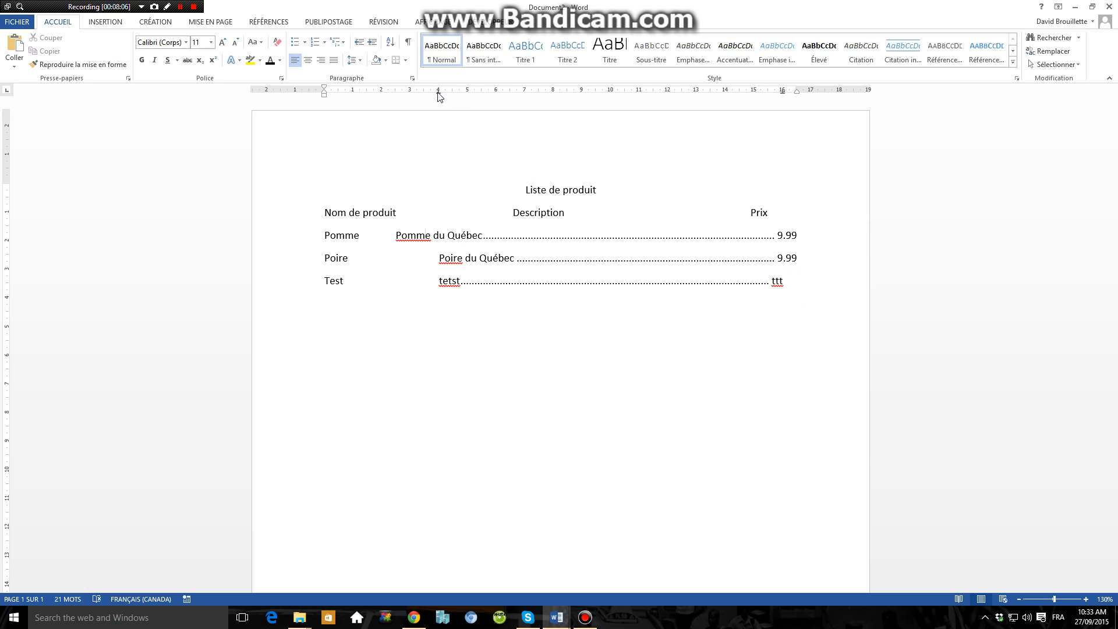
Step: Move the centred tab stop on the "Pomme" line to about 10,25 cm and extend its description with "de Trois-Rivières"
{"action": "left_click_drag", "start_coordinate": [438, 92], "coordinate": [619, 100]}
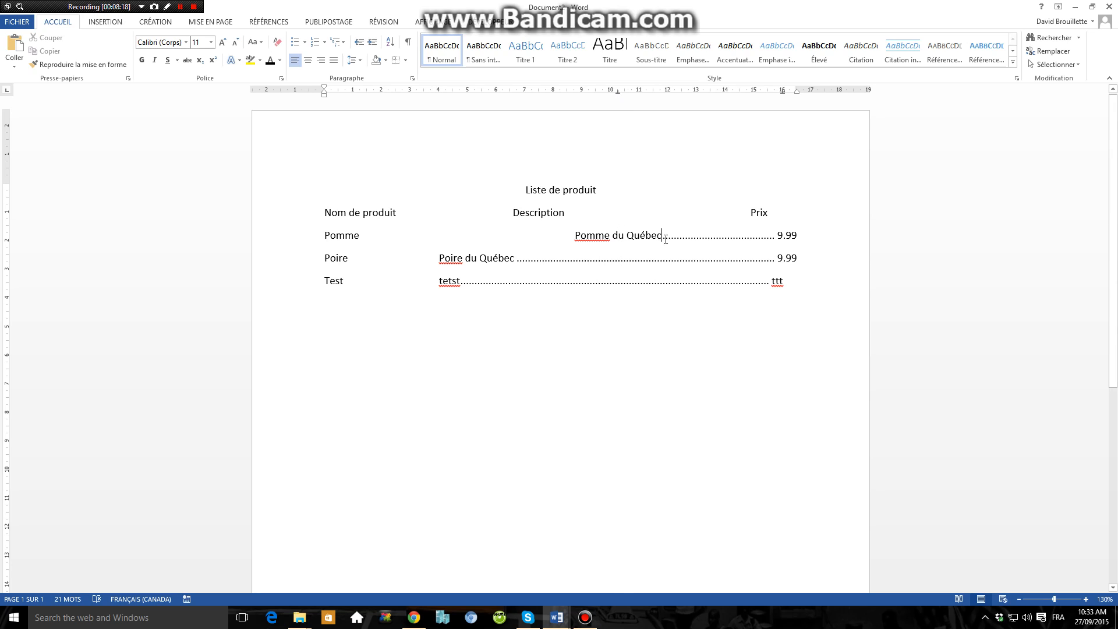
{"action": "type", "text": "de Trois-R"}
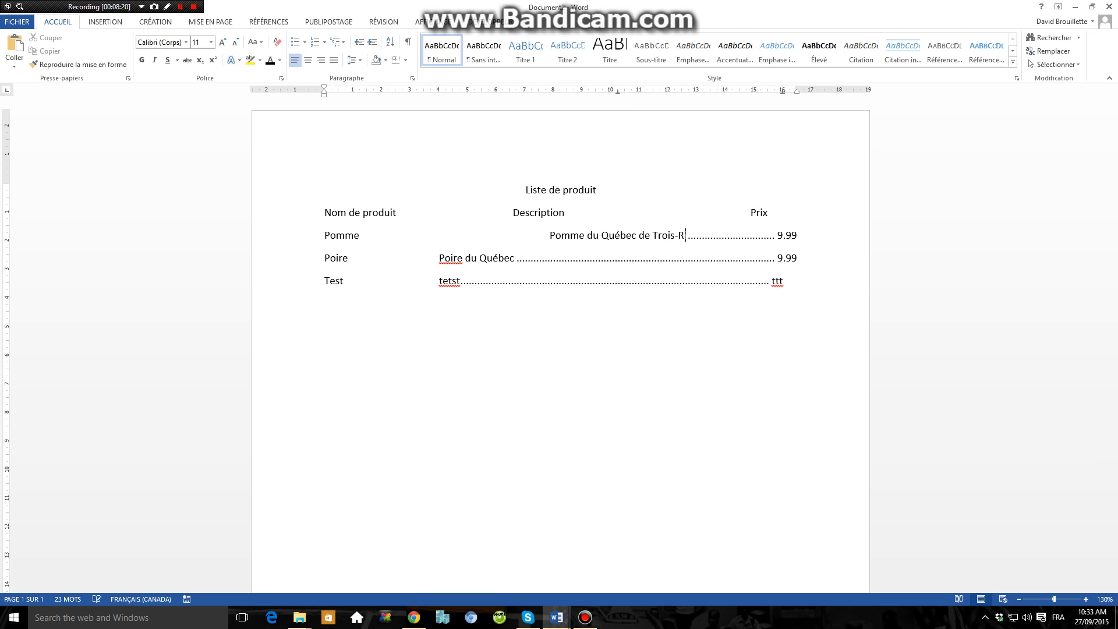
{"action": "type", "text": "ivières"}
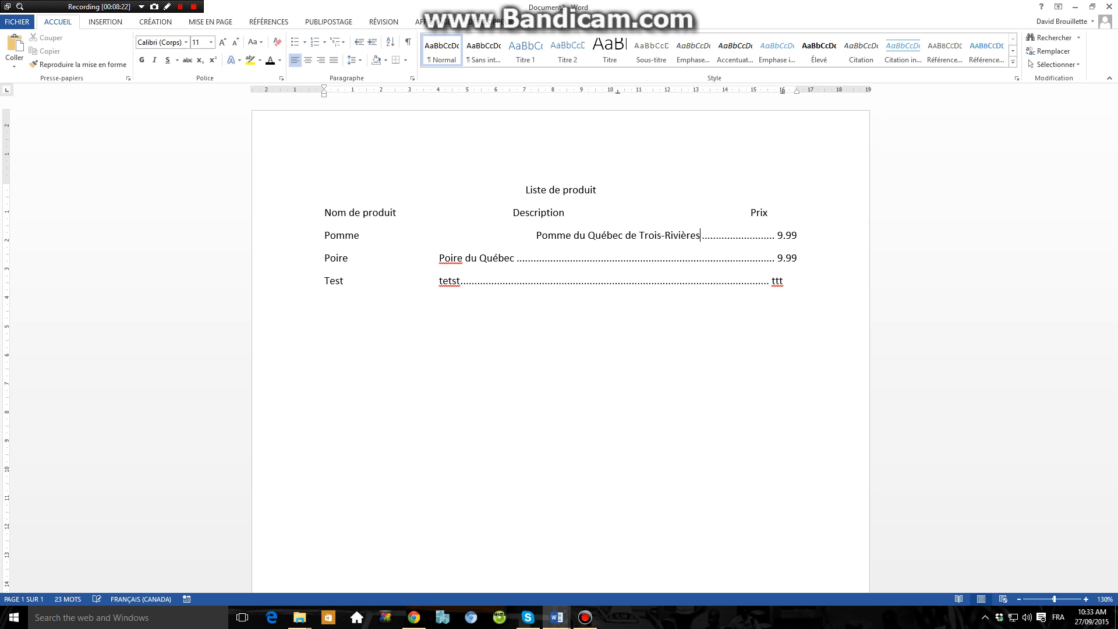
{"action": "left_click_drag", "start_coordinate": [617, 93], "coordinate": [618, 93]}
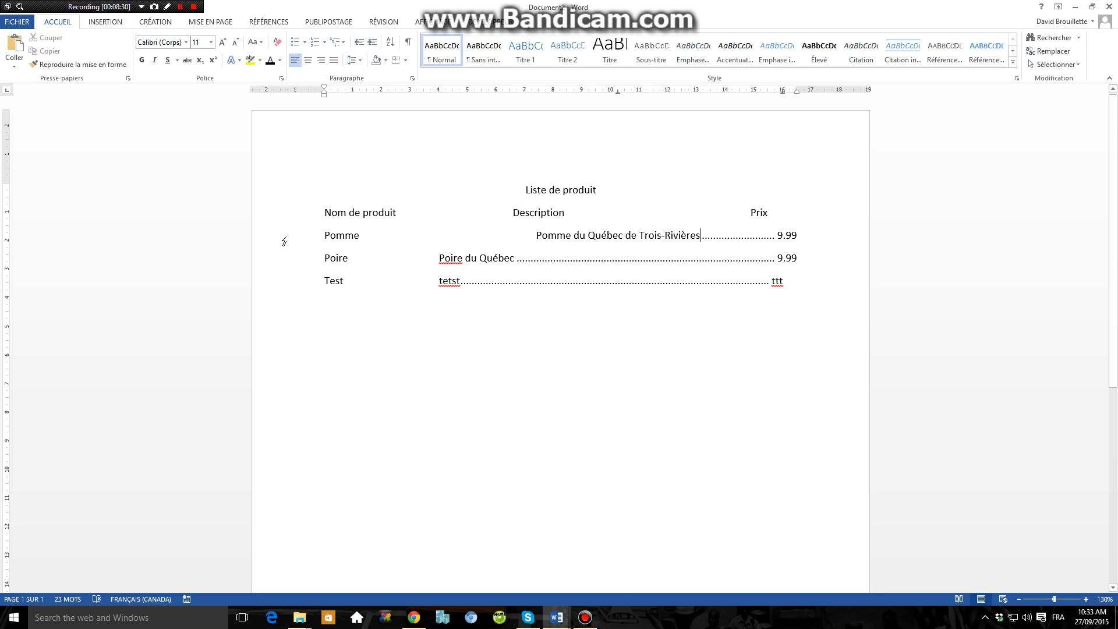
{"action": "left_click_drag", "start_coordinate": [283, 239], "coordinate": [283, 296]}
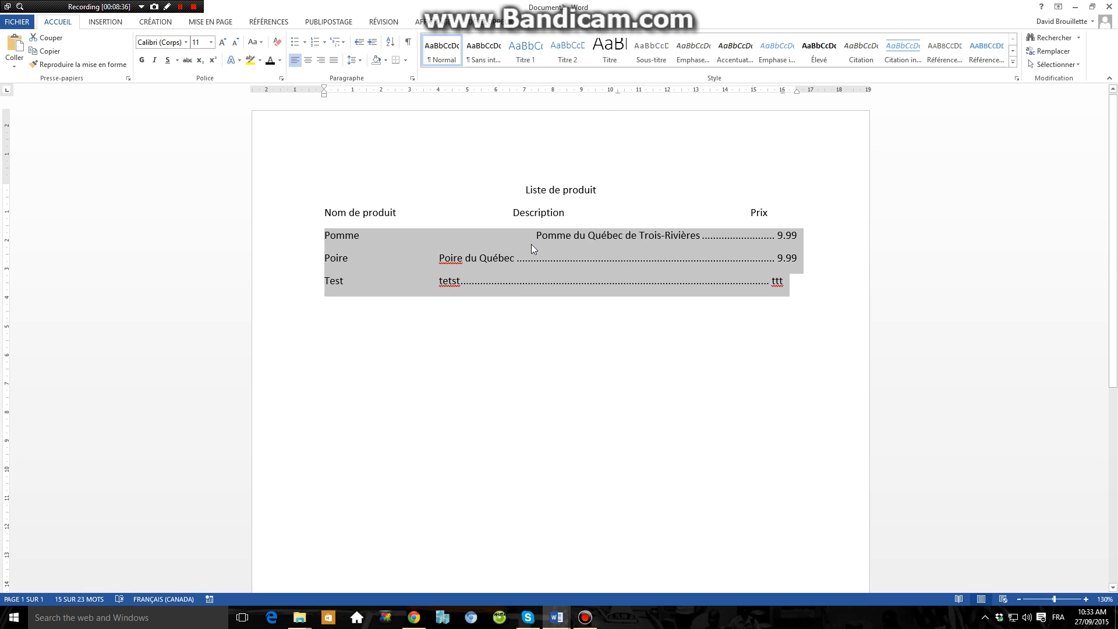
{"action": "double_click", "coordinate": [617, 92]}
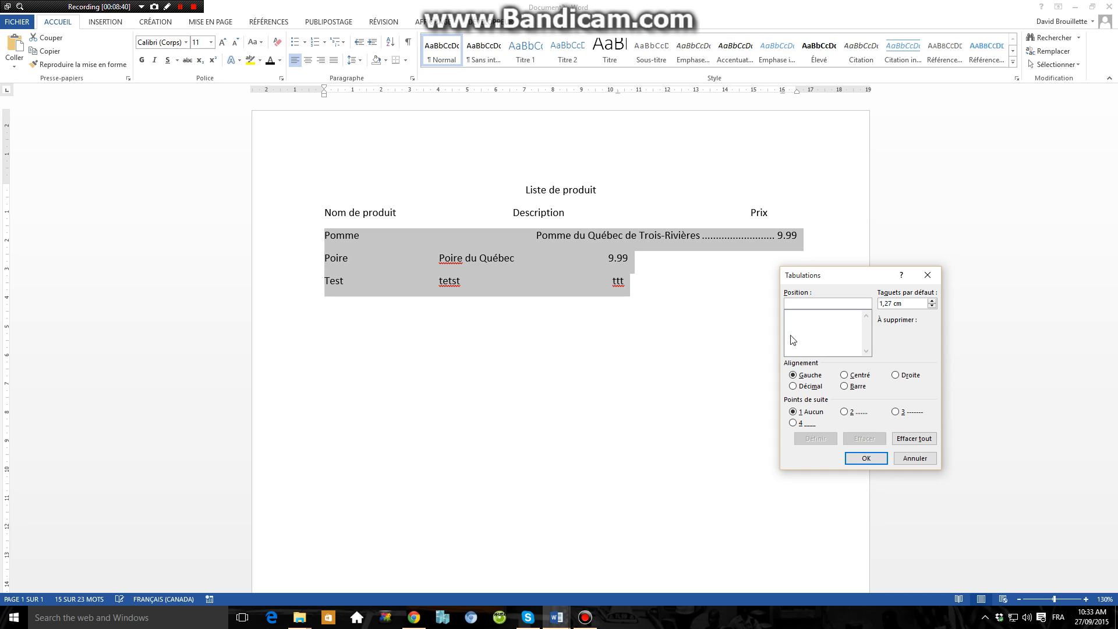
{"action": "left_click", "coordinate": [914, 458]}
Step: Copy the formatting of the "Pomme" line, including its tab stops, to the "Poire" and "Test" lines
{"action": "left_click", "coordinate": [592, 233]}
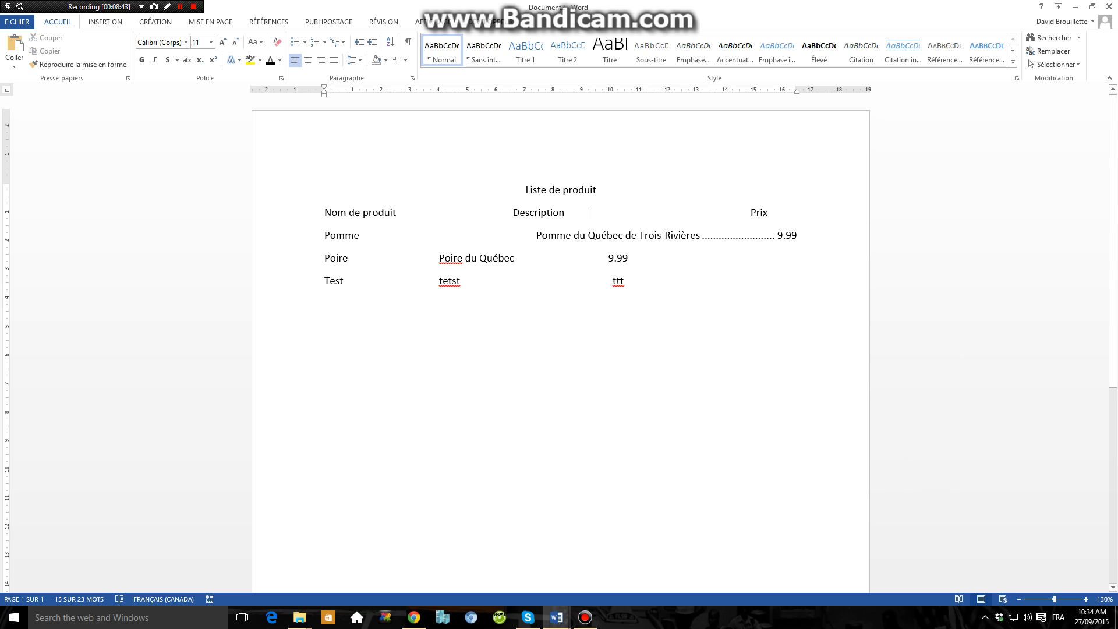
{"action": "left_click", "coordinate": [82, 64]}
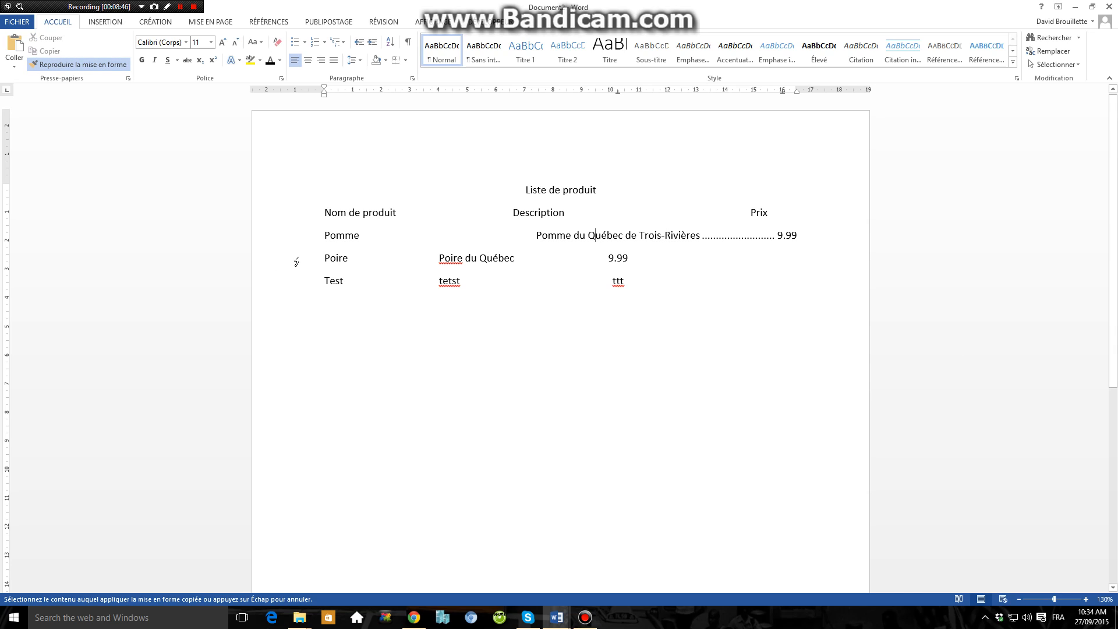
{"action": "left_click_drag", "start_coordinate": [296, 261], "coordinate": [296, 291]}
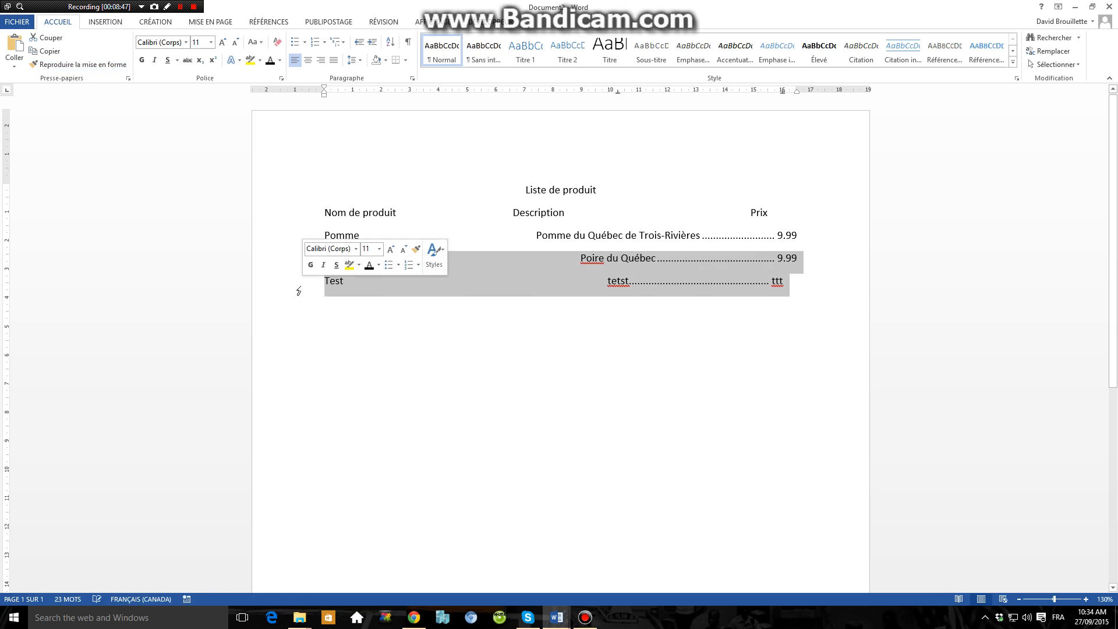
{"action": "left_click", "coordinate": [604, 244]}
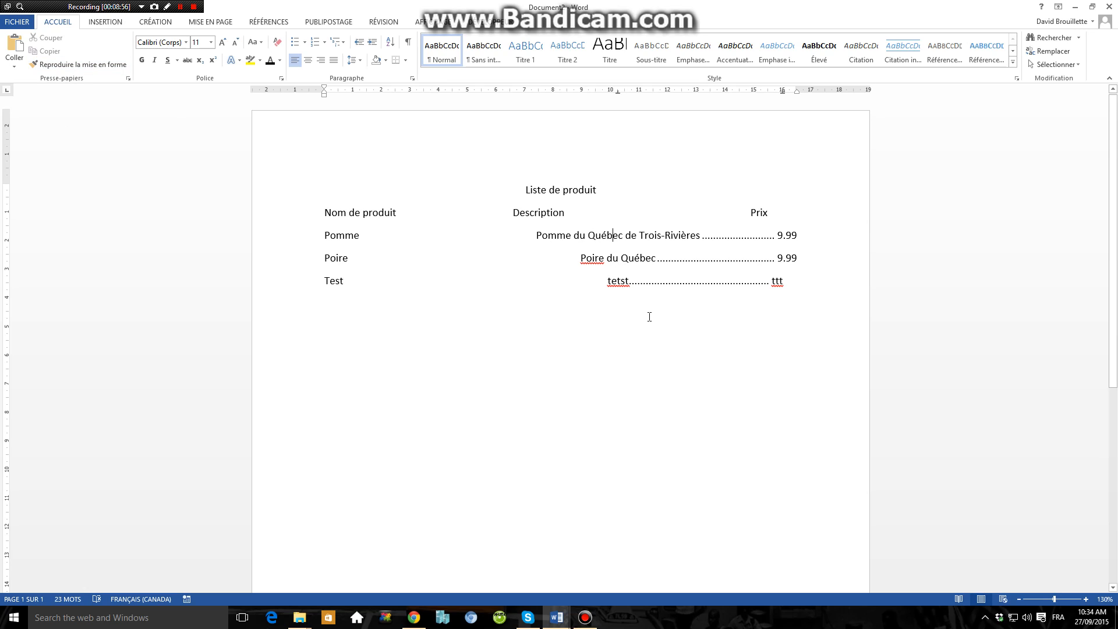
{"action": "left_click_drag", "start_coordinate": [255, 257], "coordinate": [269, 287]}
{"action": "left_click", "coordinate": [416, 355]}
{"action": "left_click", "coordinate": [409, 312]}
{"action": "left_click_drag", "start_coordinate": [287, 236], "coordinate": [290, 270]}
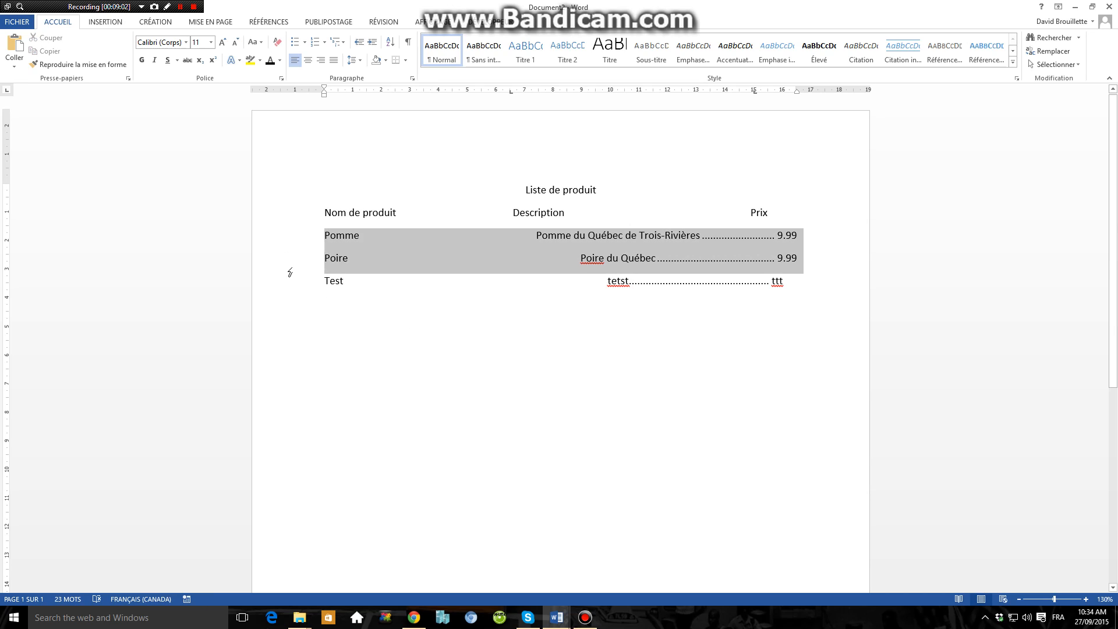
{"action": "left_click", "coordinate": [586, 237]}
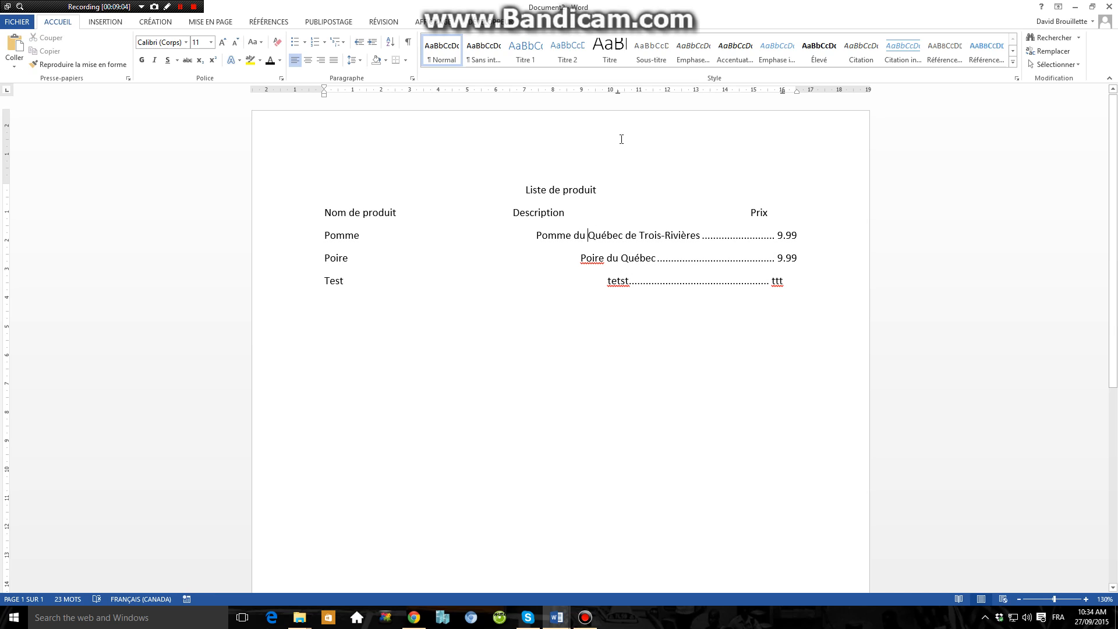
Step: Set the 10,25 cm tab stop on the "Pomme" line to left alignment
{"action": "left_click_drag", "start_coordinate": [618, 92], "coordinate": [618, 96]}
{"action": "double_click", "coordinate": [618, 93]}
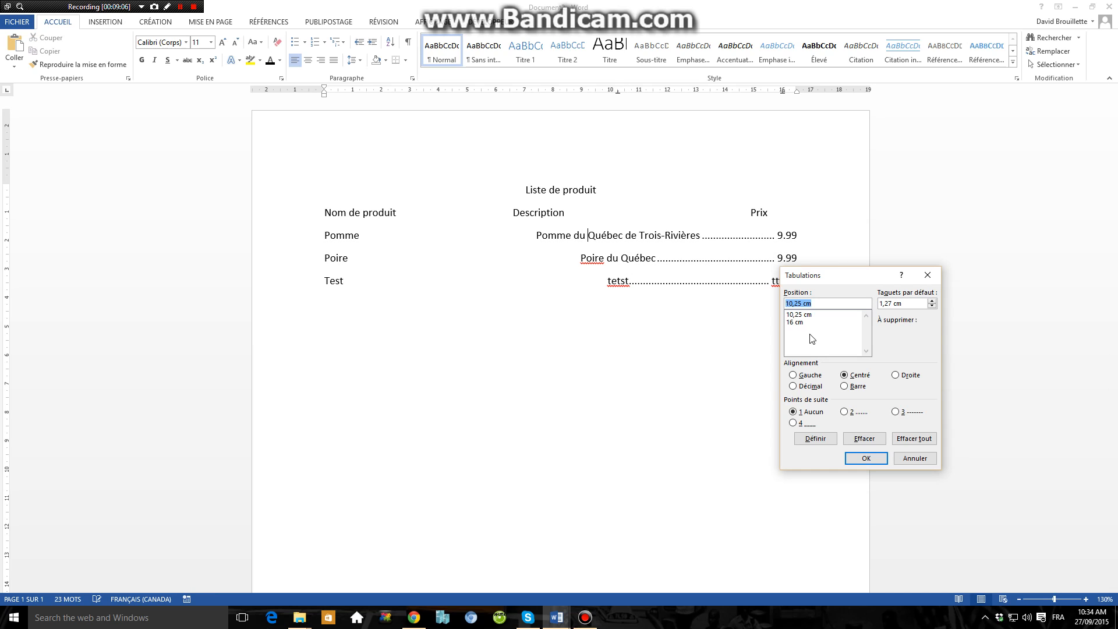
{"action": "left_click", "coordinate": [801, 316]}
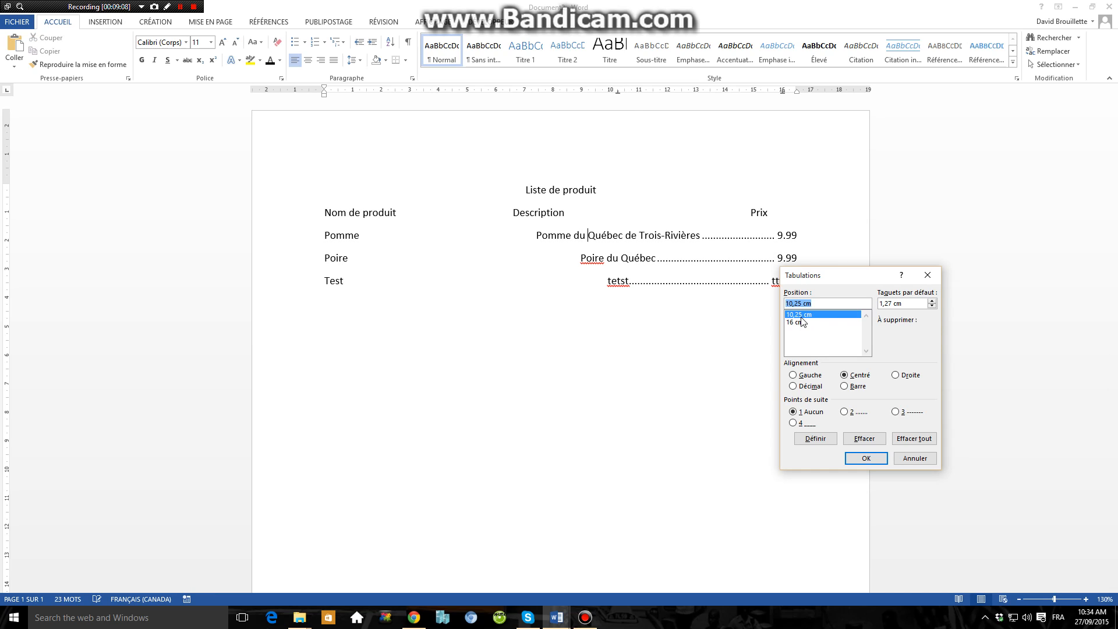
{"action": "left_click", "coordinate": [805, 375]}
{"action": "left_click", "coordinate": [864, 438]}
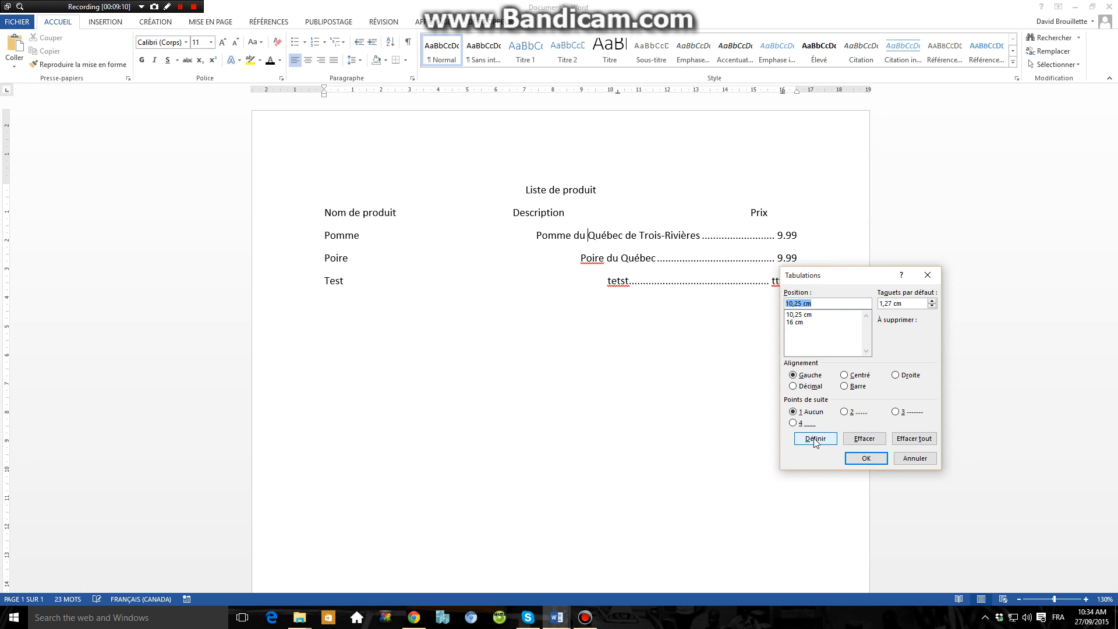
{"action": "left_click", "coordinate": [865, 459]}
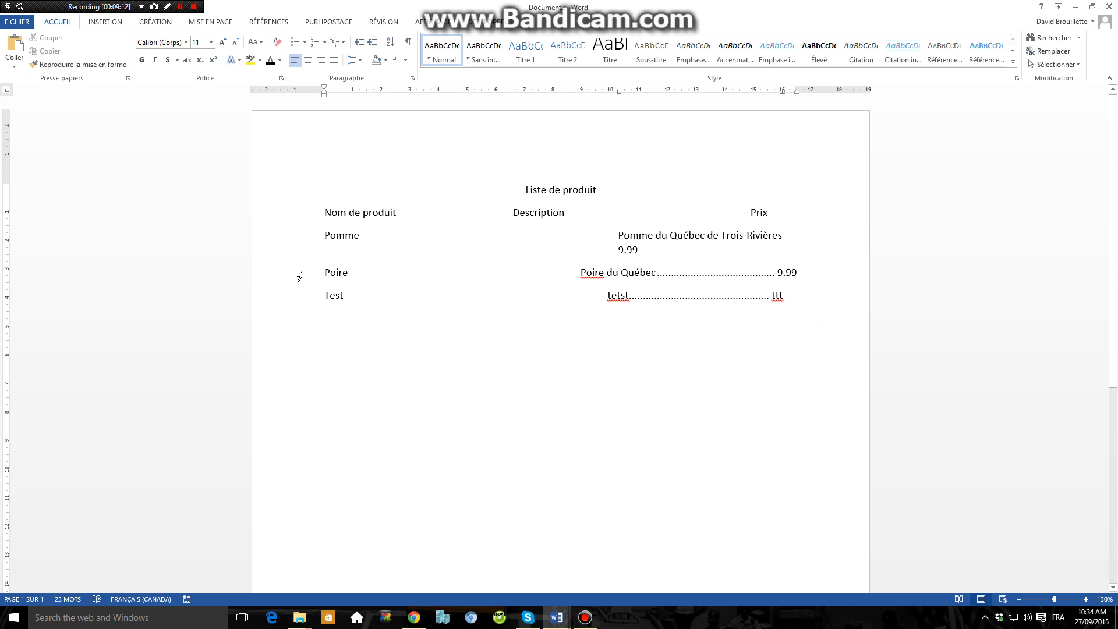
Step: Give the "Poire" and "Test" lines the same left-aligned tab stop as "Pomme", and move it to about 4,5 cm for all three rows
{"action": "left_click_drag", "start_coordinate": [299, 277], "coordinate": [311, 302]}
{"action": "left_click", "coordinate": [78, 64]}
{"action": "left_click", "coordinate": [618, 278]}
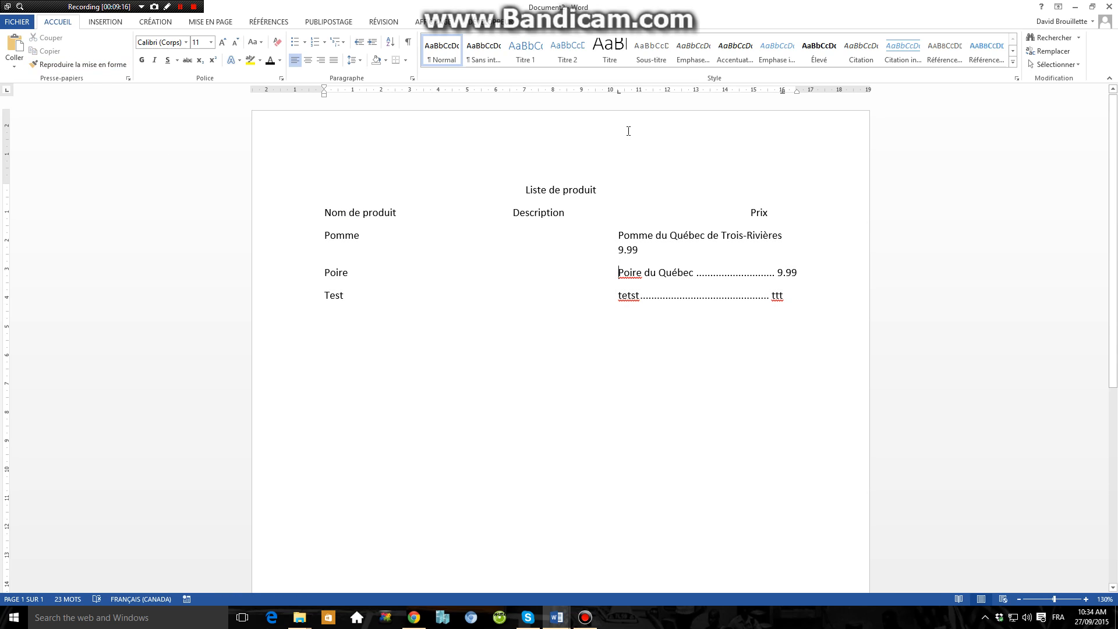
{"action": "left_click_drag", "start_coordinate": [283, 240], "coordinate": [283, 306]}
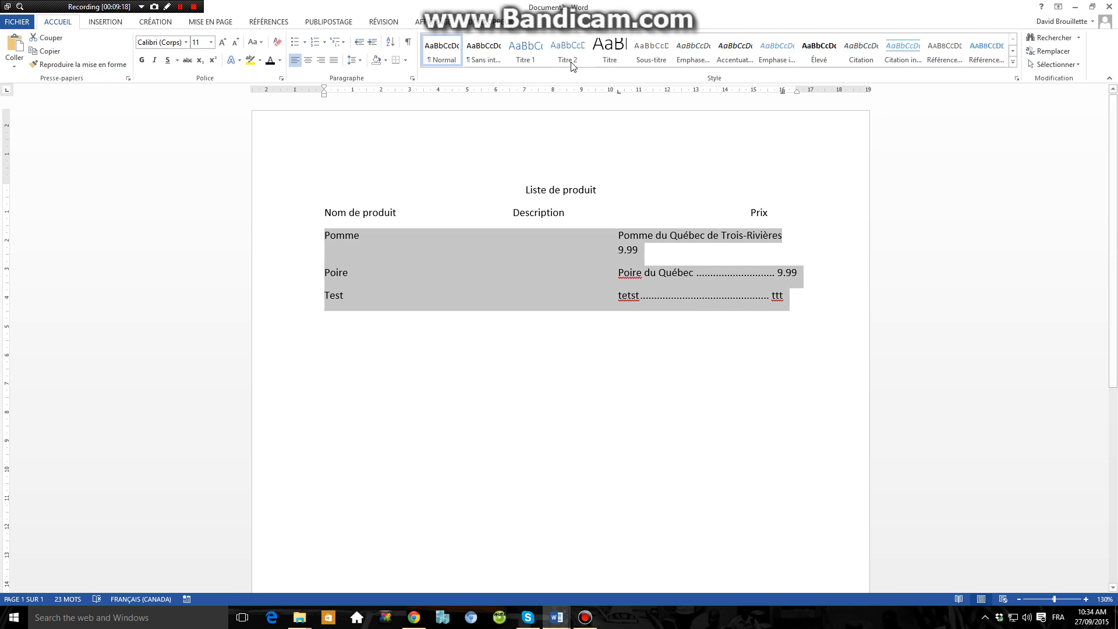
{"action": "left_click_drag", "start_coordinate": [619, 92], "coordinate": [457, 95]}
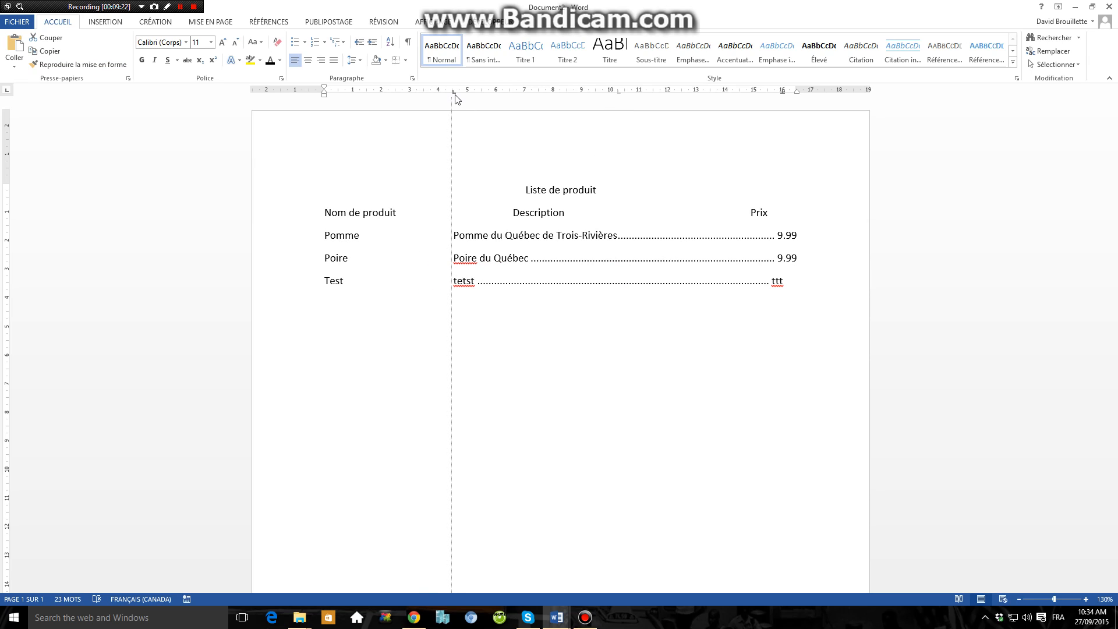
Step: Add a tab stop at 3,5 cm on an empty line below the product list and set it to bar alignment
{"action": "left_click", "coordinate": [474, 345]}
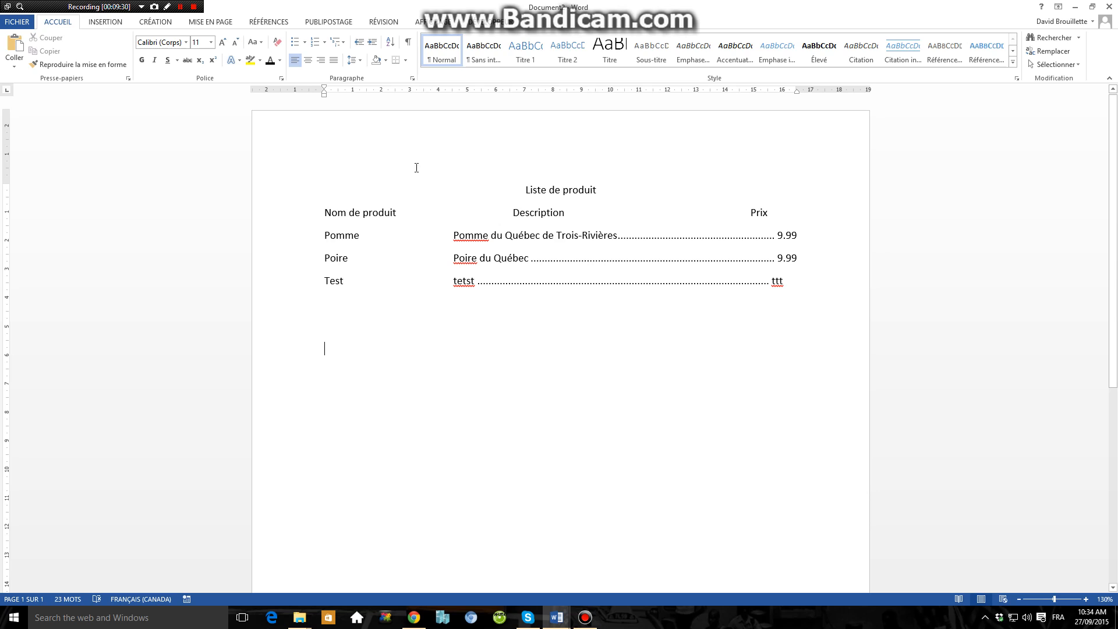
{"action": "left_click", "coordinate": [425, 91]}
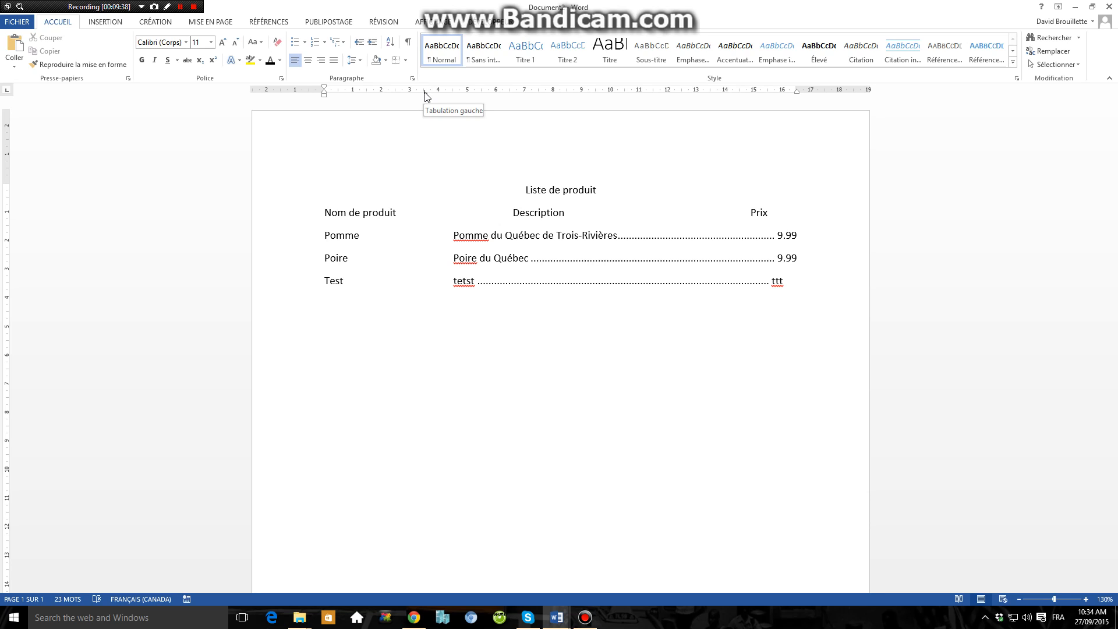
{"action": "double_click", "coordinate": [425, 92]}
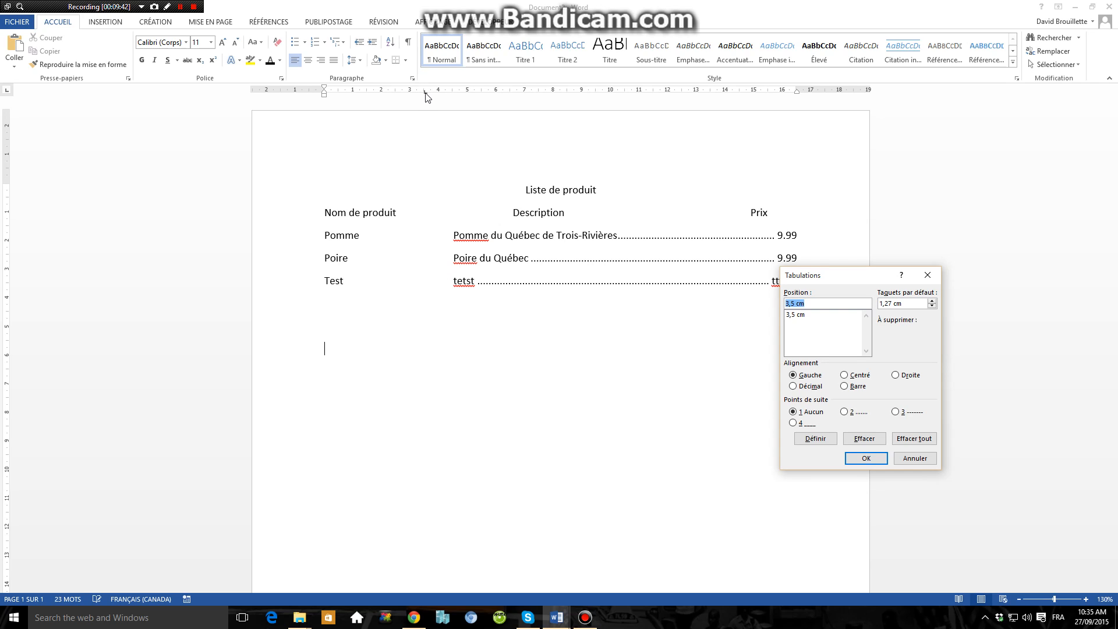
{"action": "left_click", "coordinate": [809, 317]}
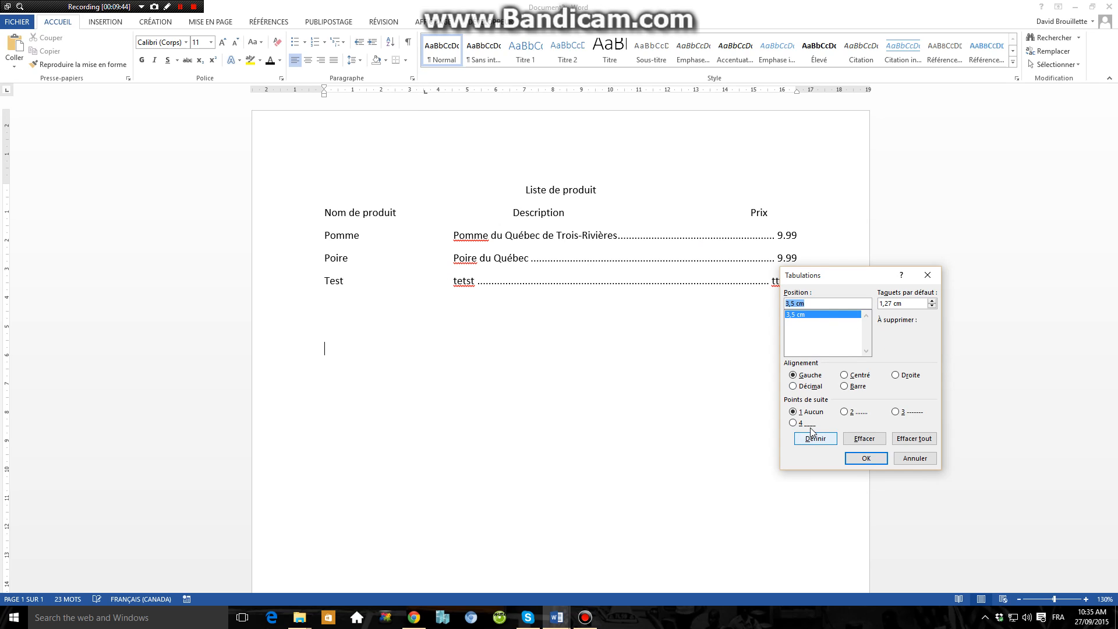
{"action": "left_click", "coordinate": [855, 386]}
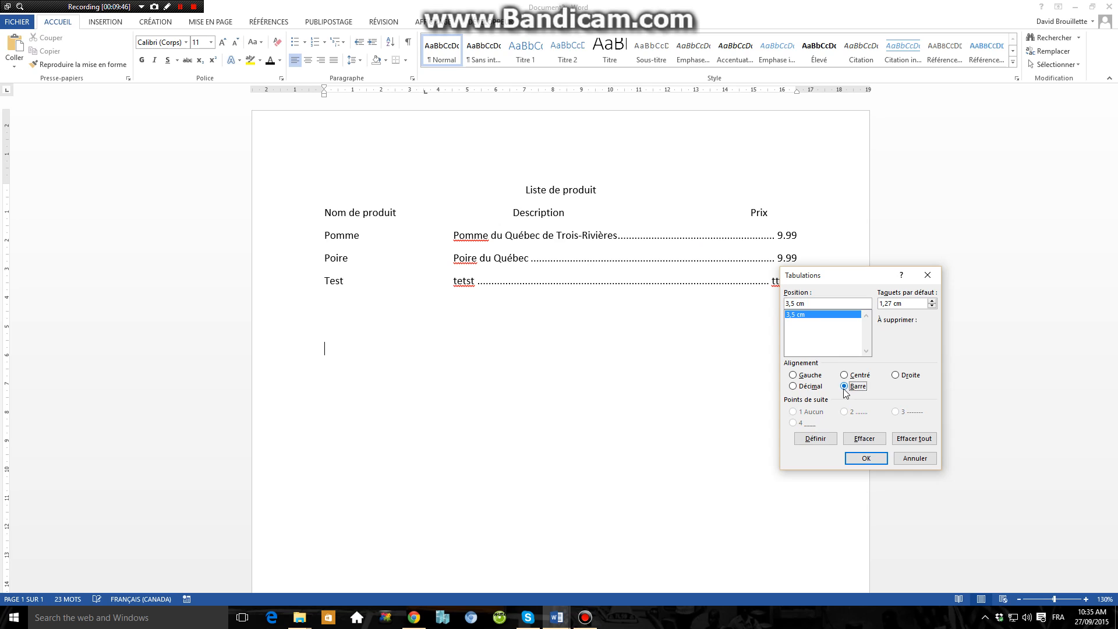
{"action": "left_click", "coordinate": [824, 444]}
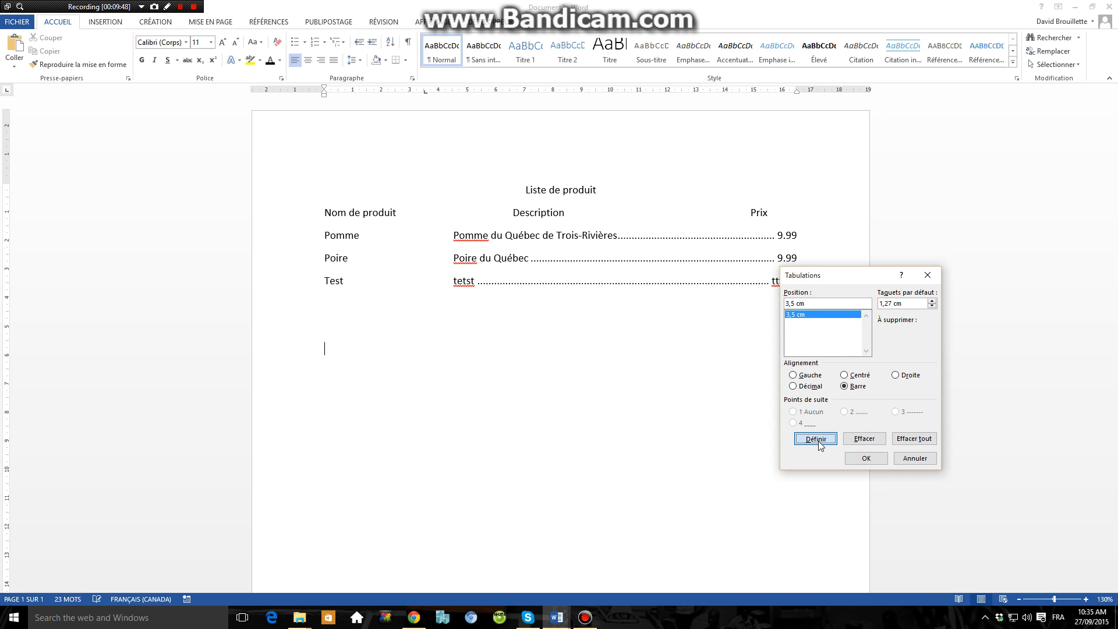
{"action": "left_click", "coordinate": [858, 458]}
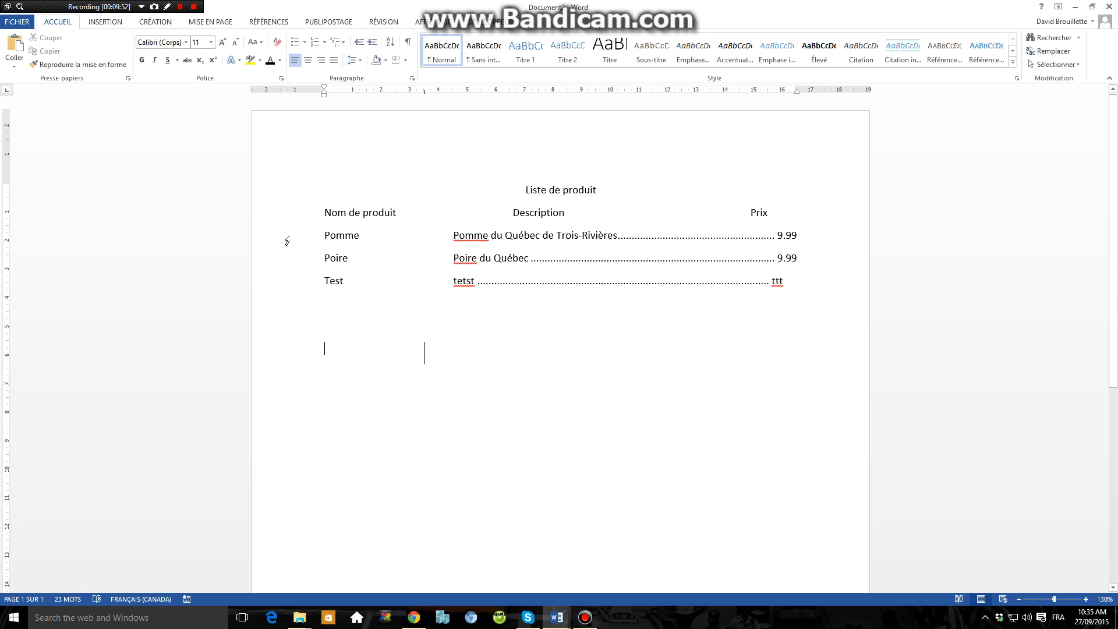
{"action": "left_click_drag", "start_coordinate": [286, 240], "coordinate": [271, 363]}
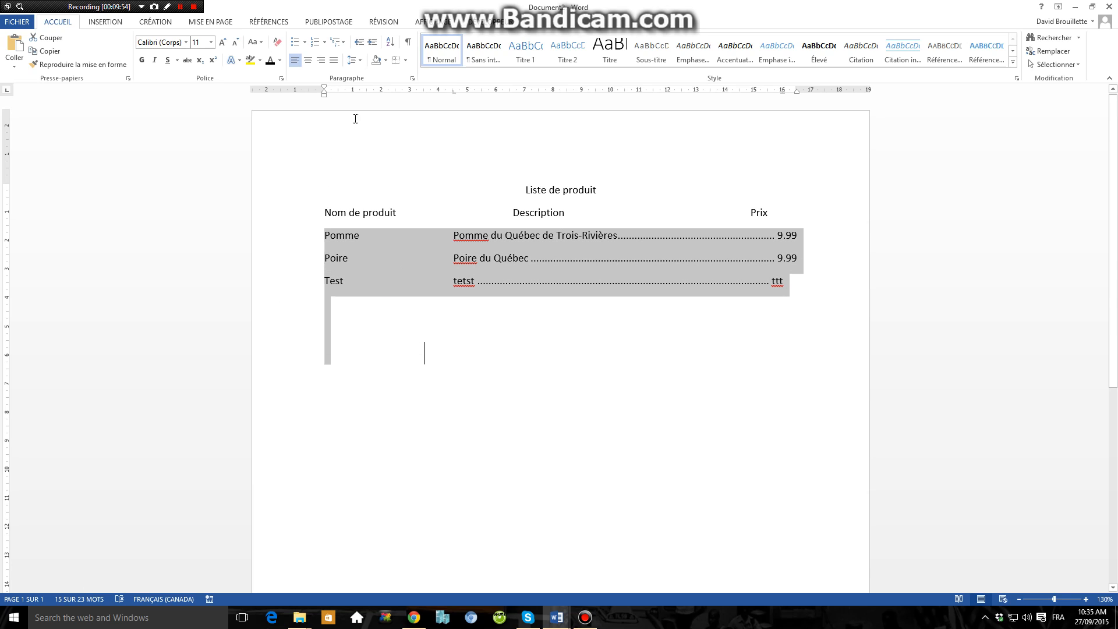
{"action": "left_click", "coordinate": [448, 355]}
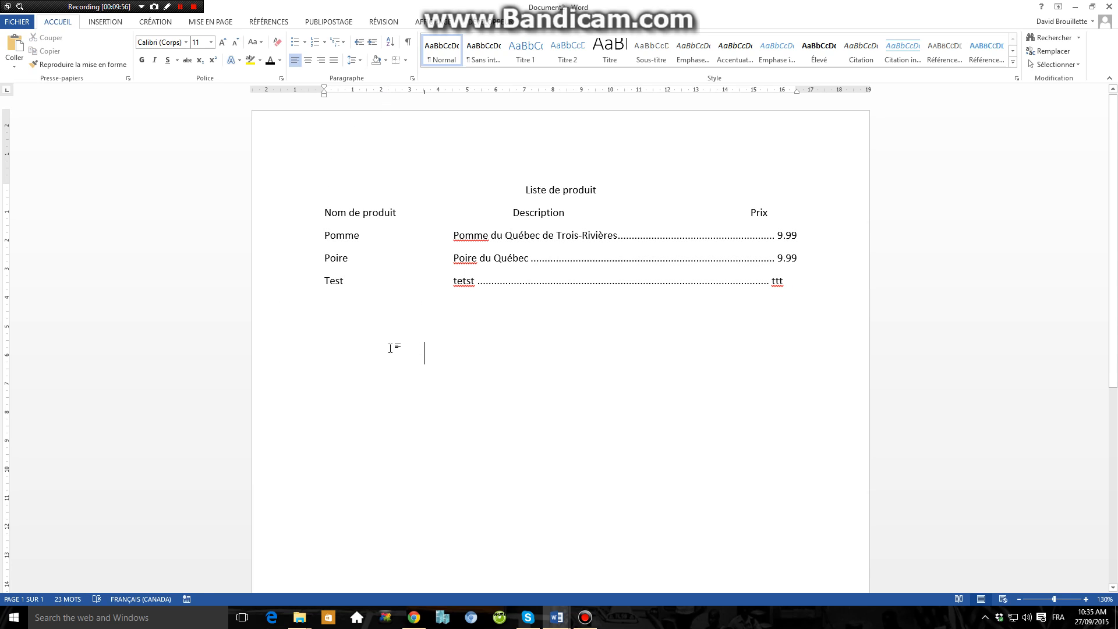